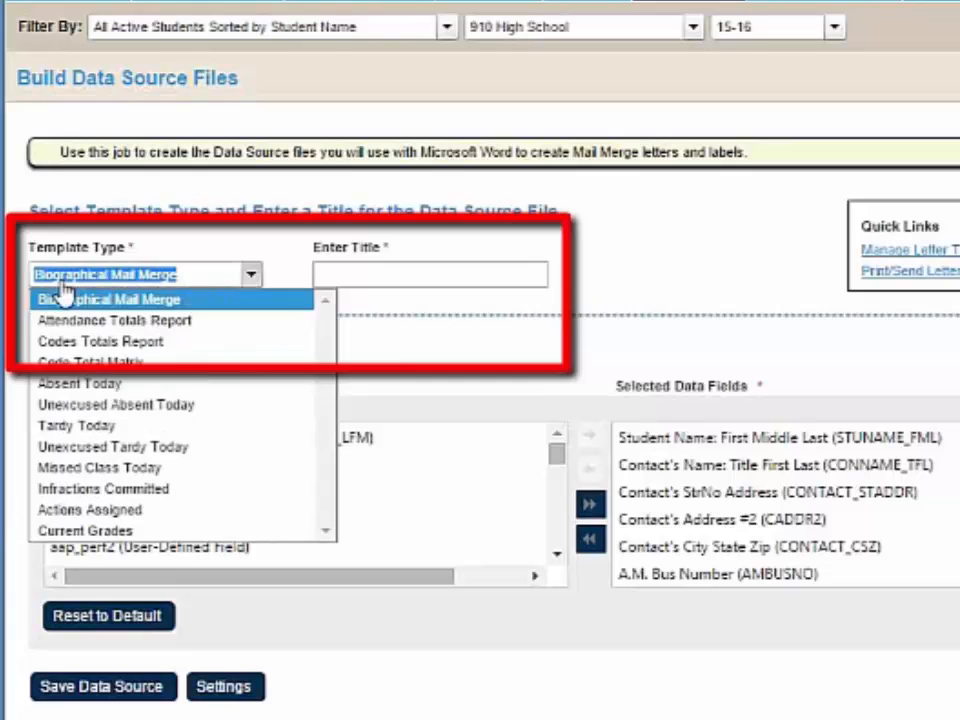
- Set the data source's template type to Current Grades and title it "Current Grades"
{"action": "left_click", "coordinate": [115, 533]}
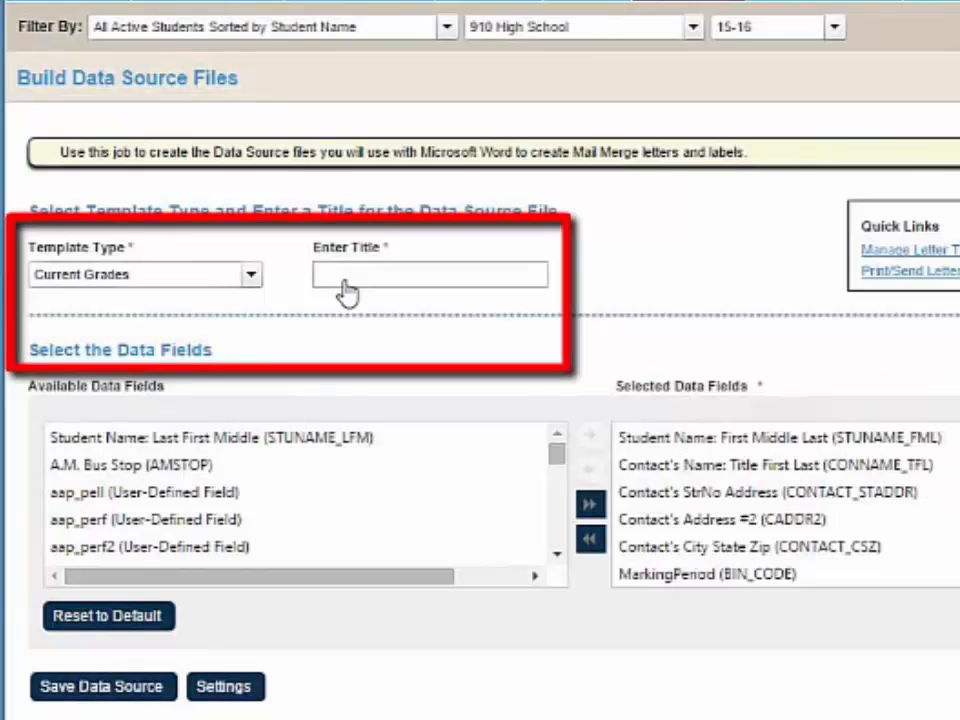
{"action": "left_click", "coordinate": [345, 290]}
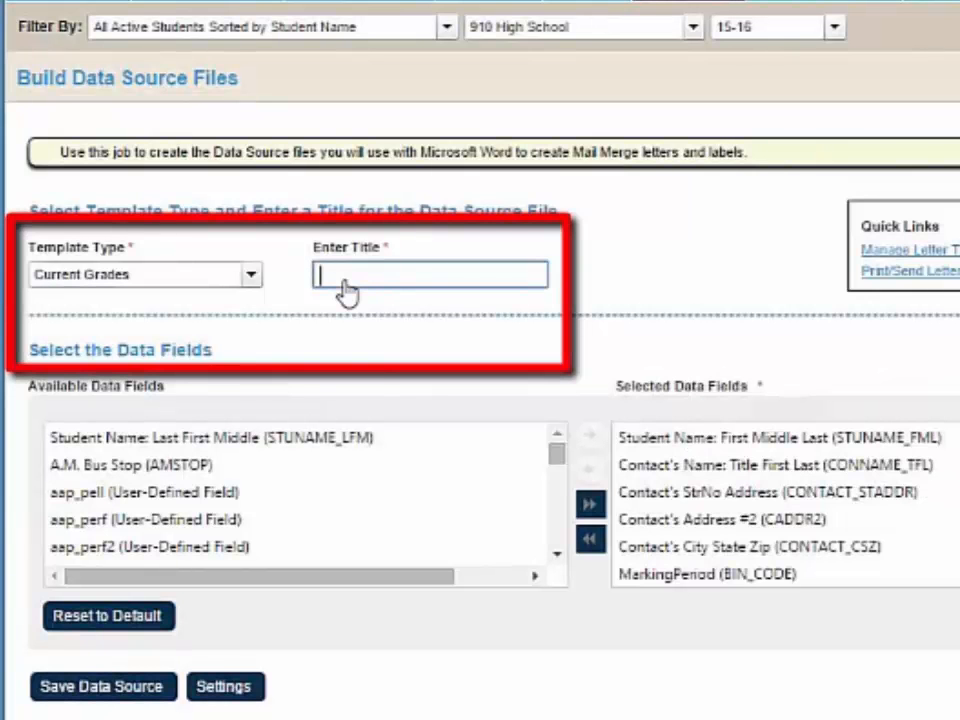
{"action": "type", "text": "Current"}
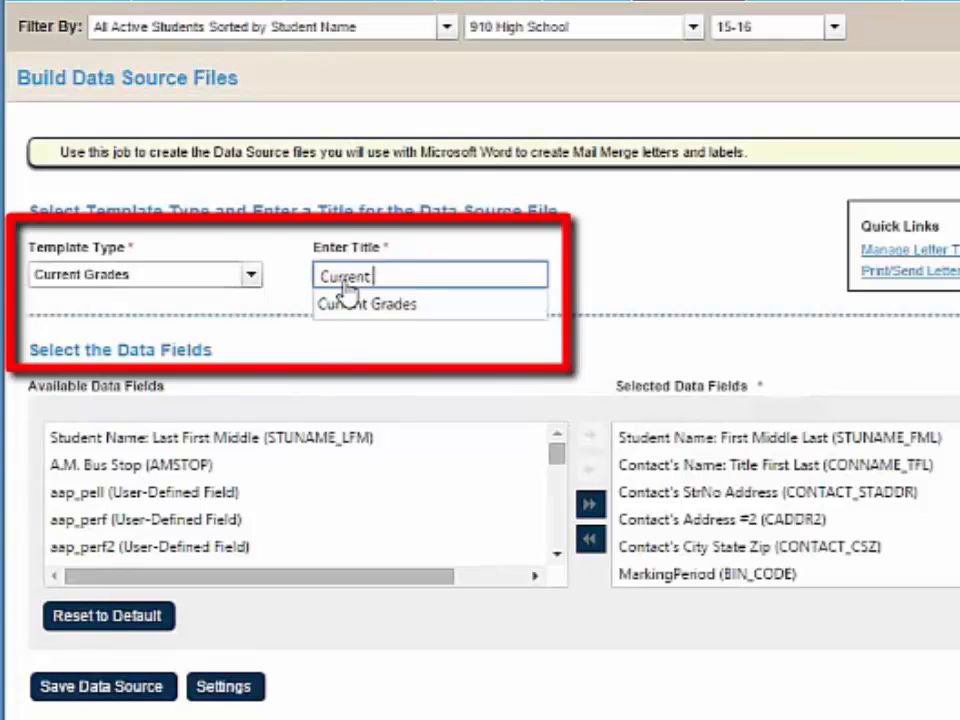
{"action": "type", "text": " Grades"}
{"action": "left_click", "coordinate": [602, 260]}
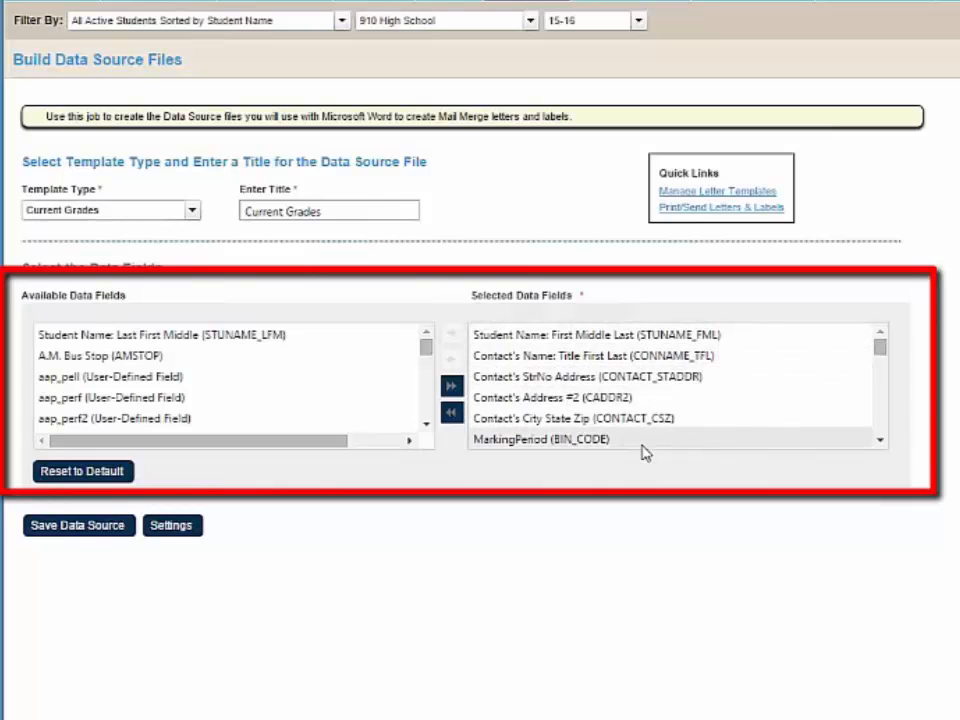
- Review the data fields and add Student First Name (F_NAME) to the selected data fields
{"action": "left_click_drag", "start_coordinate": [883, 363], "coordinate": [894, 447]}
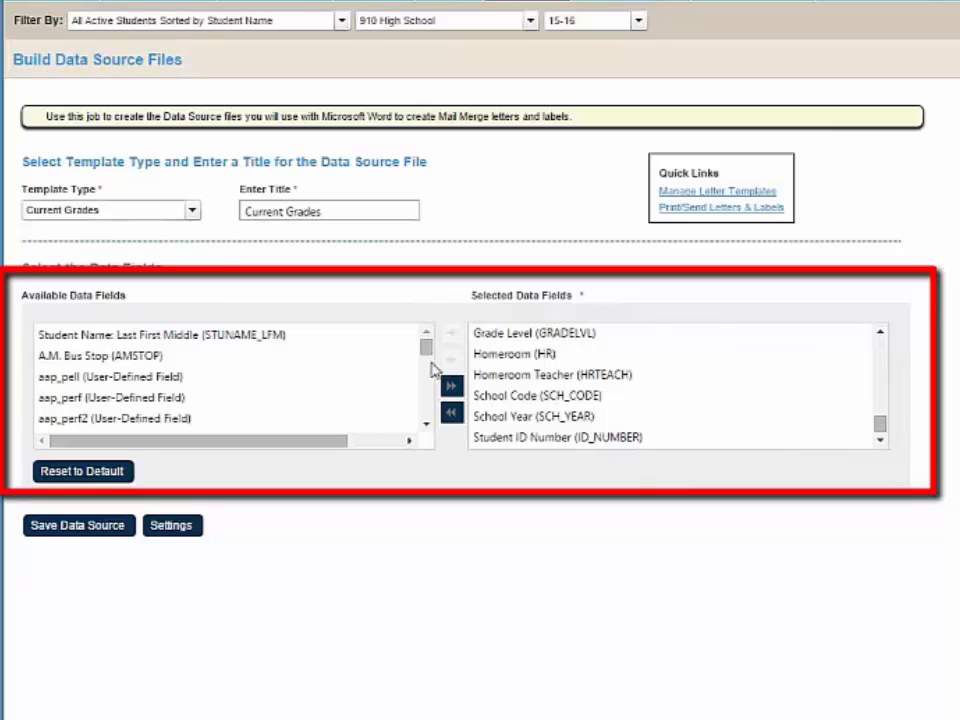
{"action": "left_click_drag", "start_coordinate": [427, 361], "coordinate": [422, 403]}
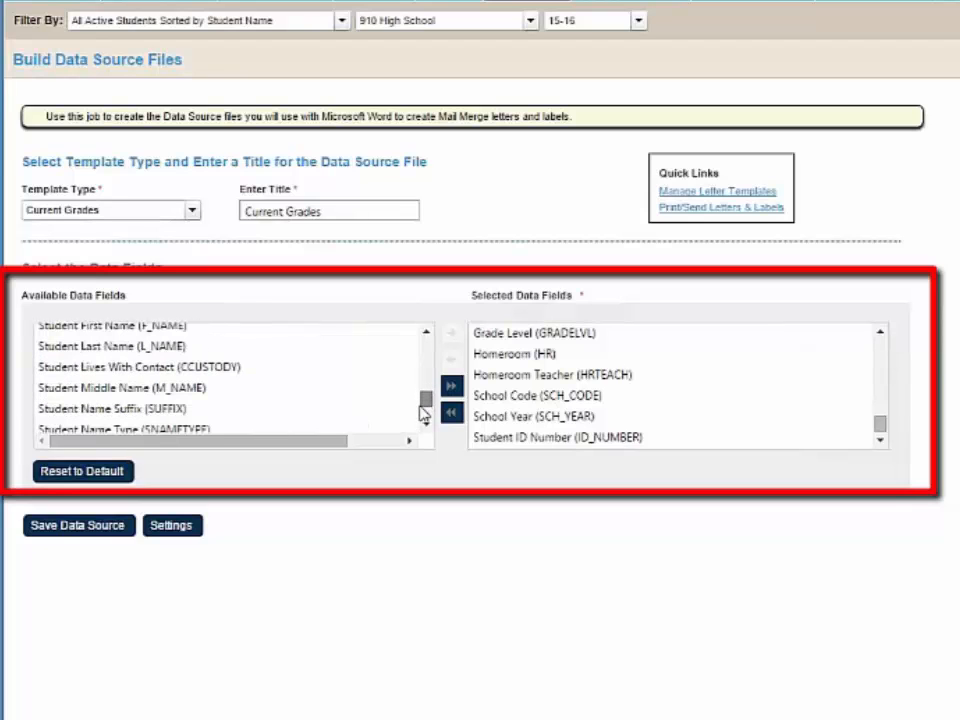
{"action": "left_click", "coordinate": [132, 329]}
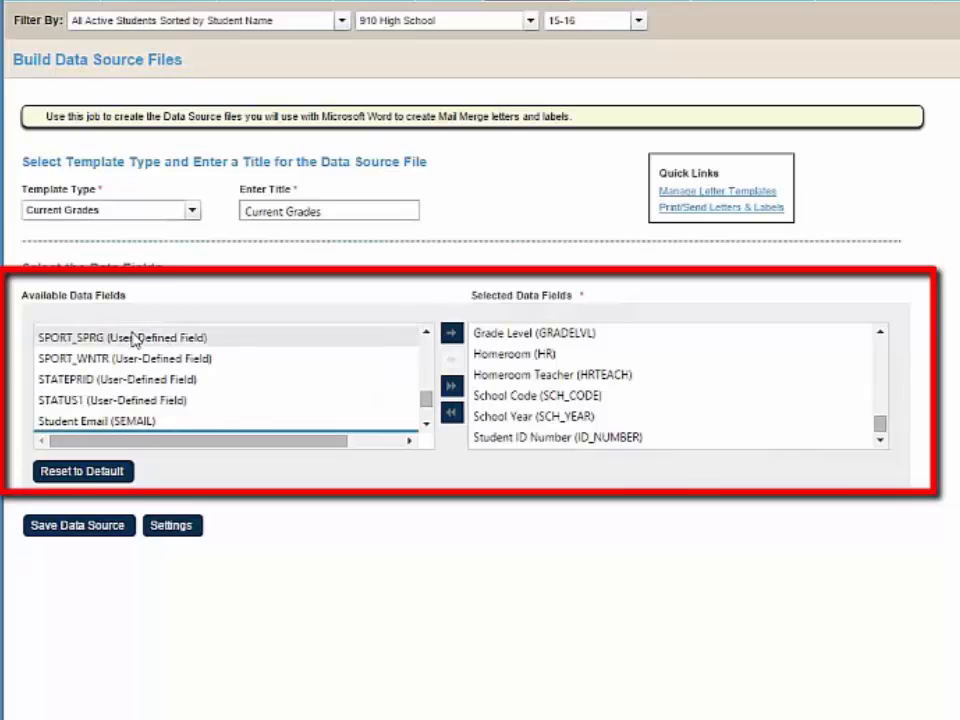
{"action": "scroll", "coordinate": [155, 406], "scroll_direction": "down", "scroll_amount": 1}
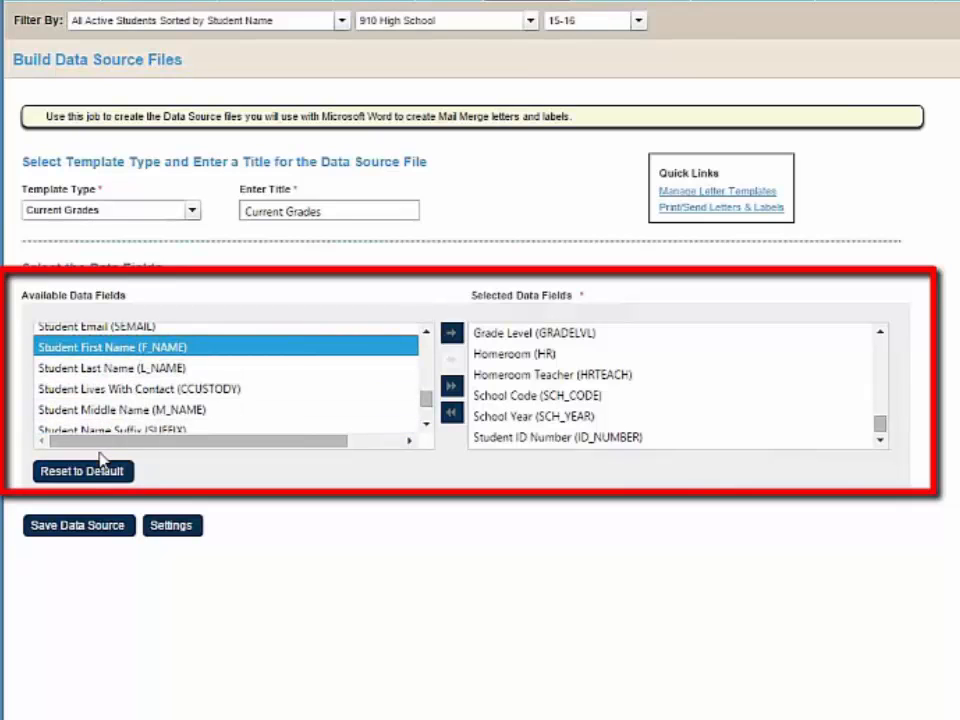
{"action": "left_click", "coordinate": [451, 332]}
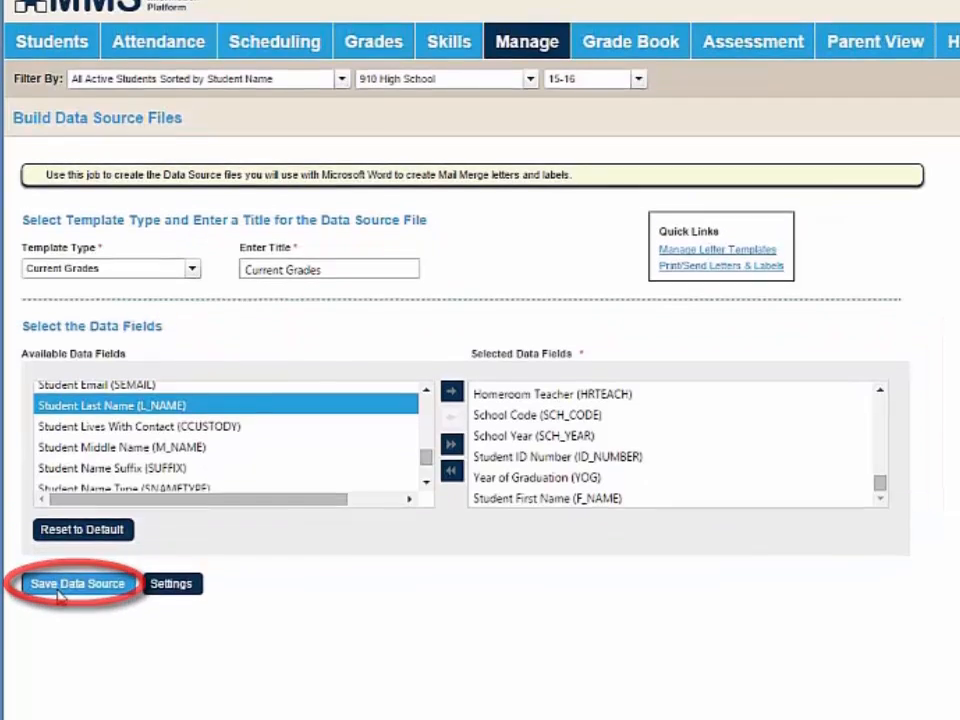
- Save the data source as "Failure Grades.csv" in the __Mail Merge folder
{"action": "left_click", "coordinate": [58, 537]}
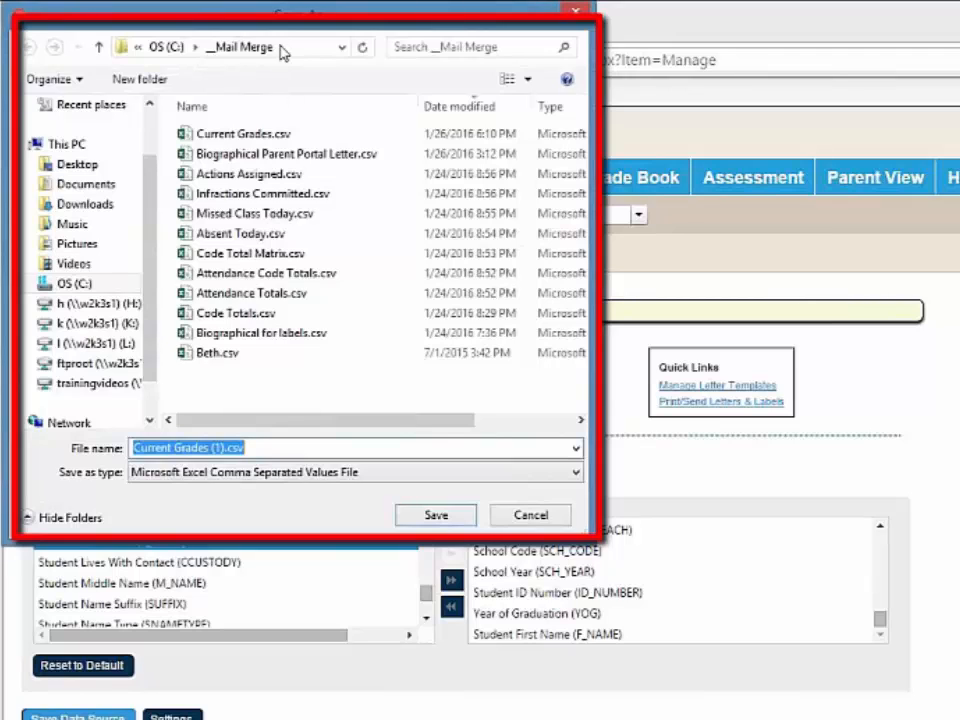
{"action": "left_click", "coordinate": [269, 140]}
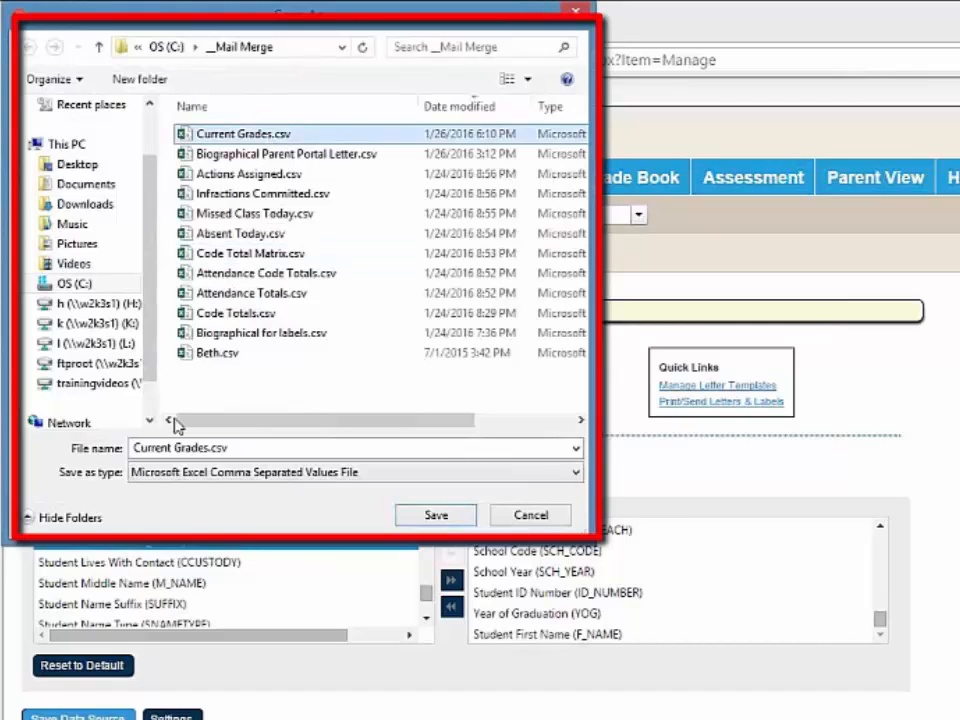
{"action": "left_click", "coordinate": [148, 452]}
{"action": "double_click", "coordinate": [148, 449]}
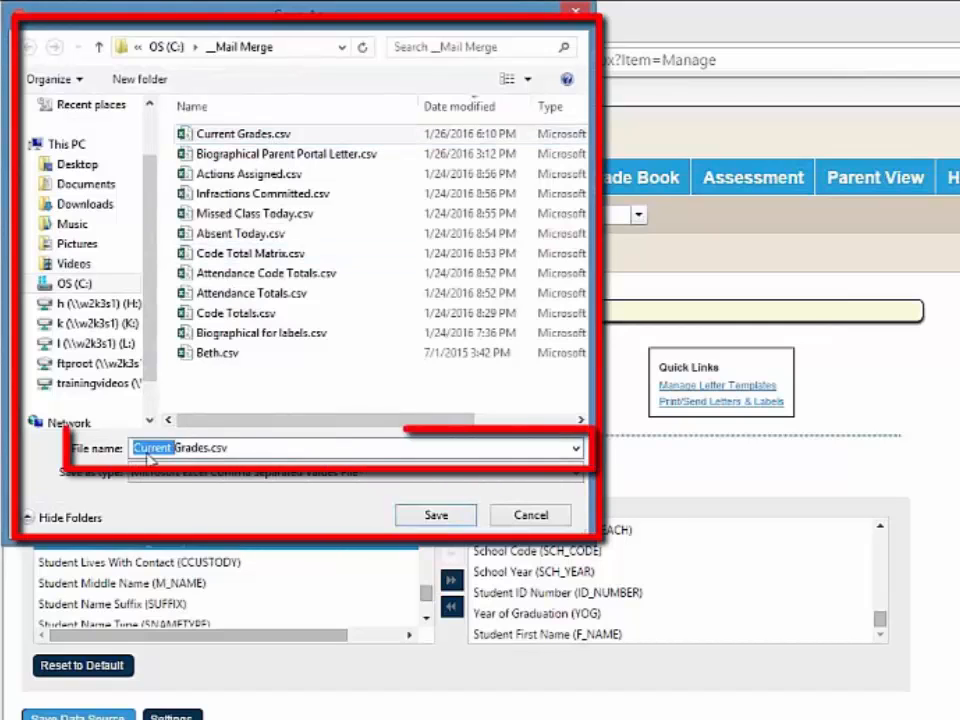
{"action": "type", "text": "Failure"}
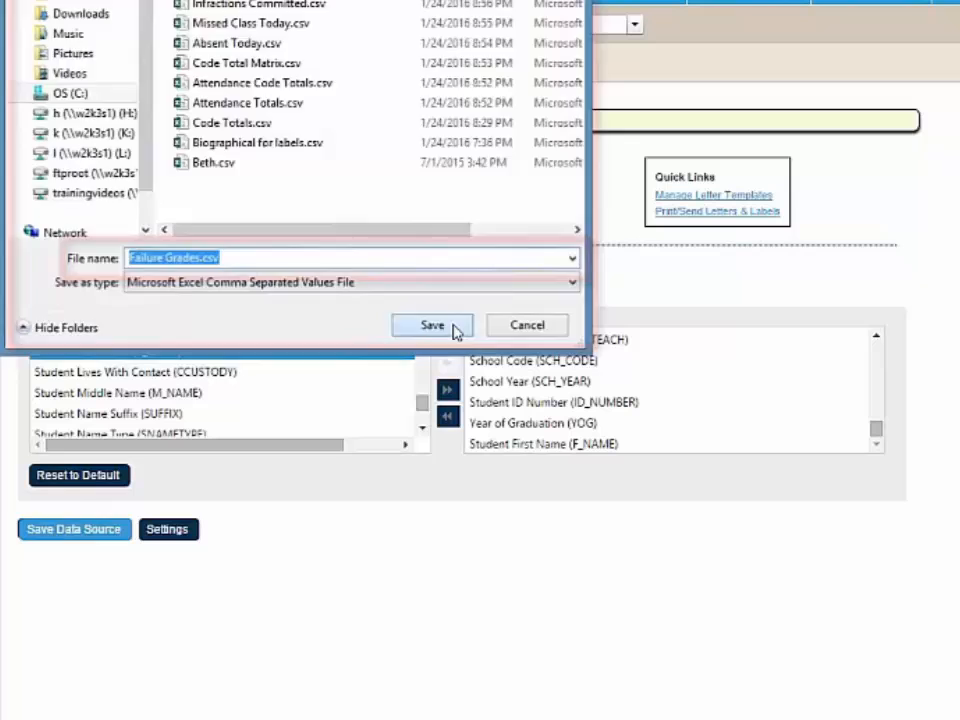
{"action": "left_click", "coordinate": [456, 420]}
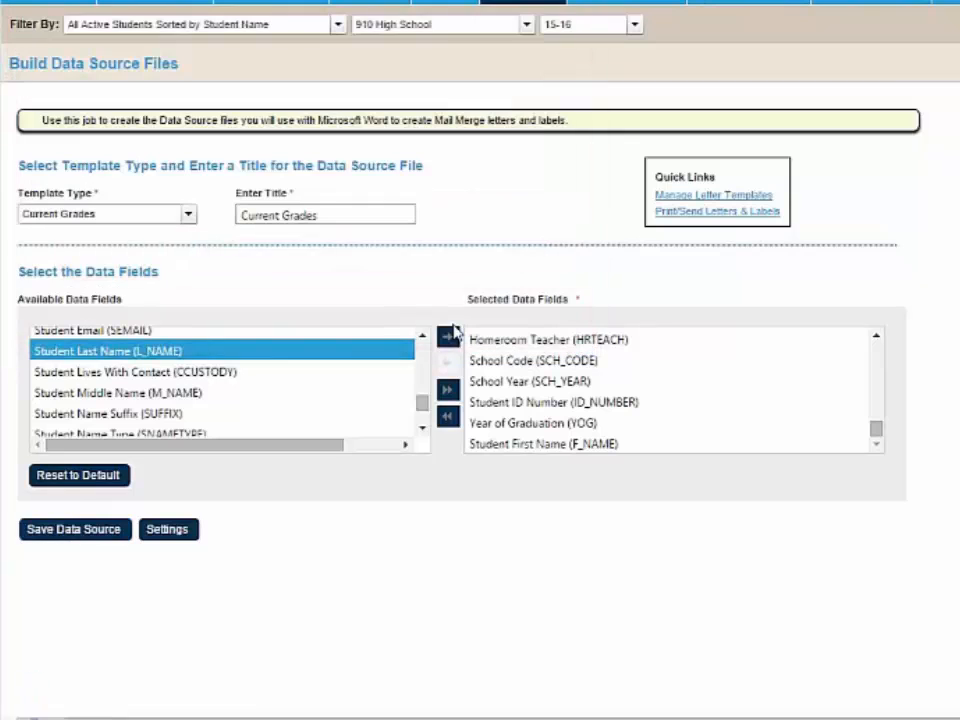
- Store the data source configuration as a new setting named "Current Grades" and close the settings dialog
{"action": "left_click", "coordinate": [163, 540]}
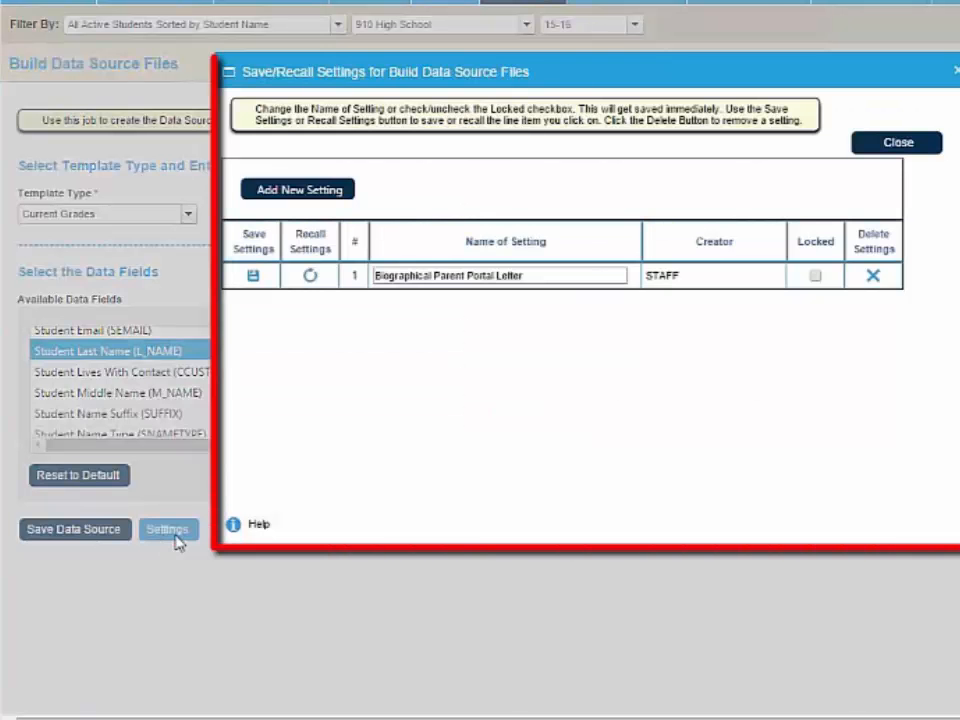
{"action": "left_click", "coordinate": [300, 193]}
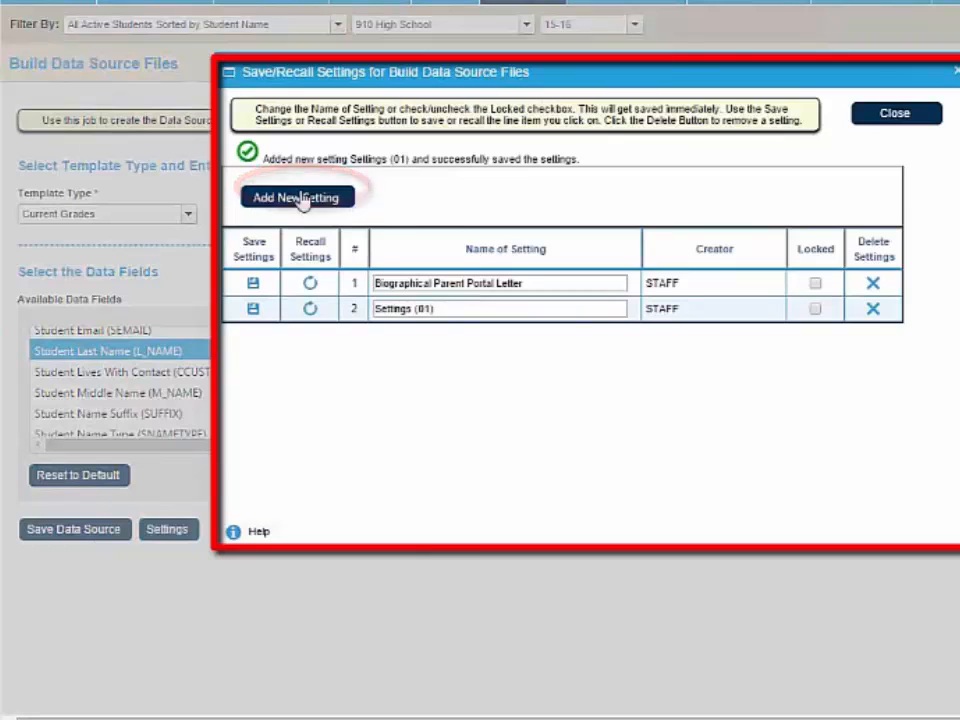
{"action": "left_click_drag", "start_coordinate": [458, 316], "coordinate": [385, 320]}
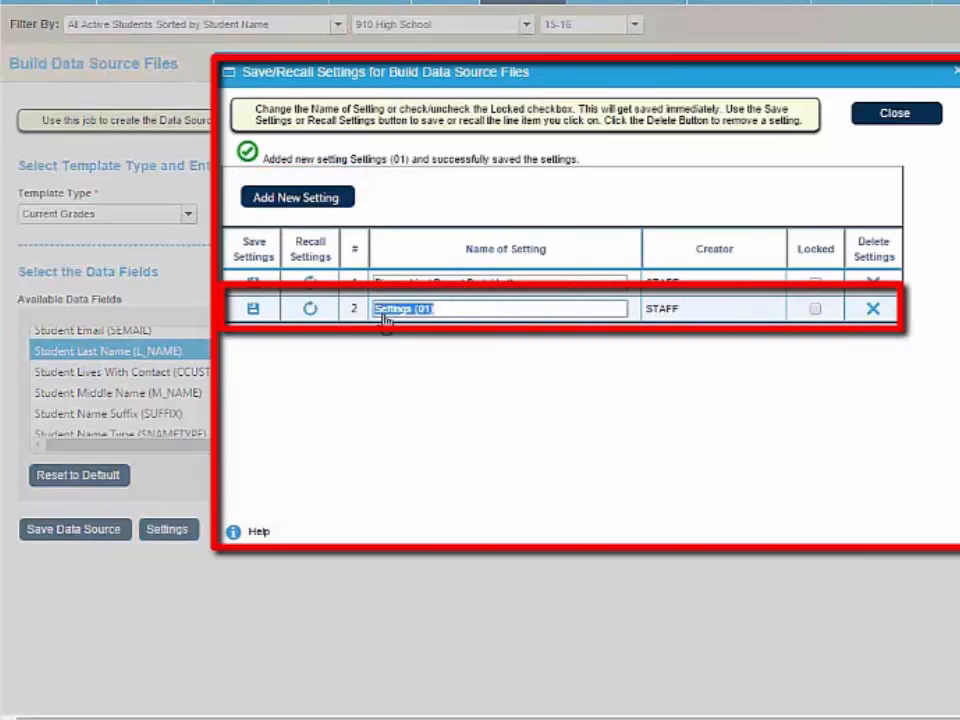
{"action": "type", "text": "Current G"}
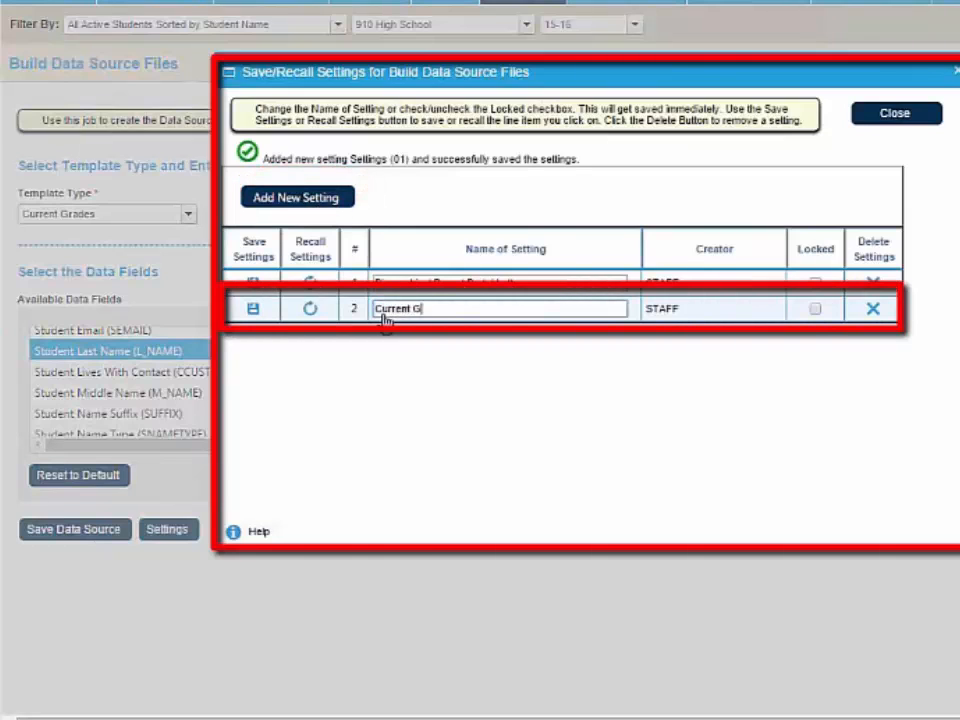
{"action": "type", "text": "rades"}
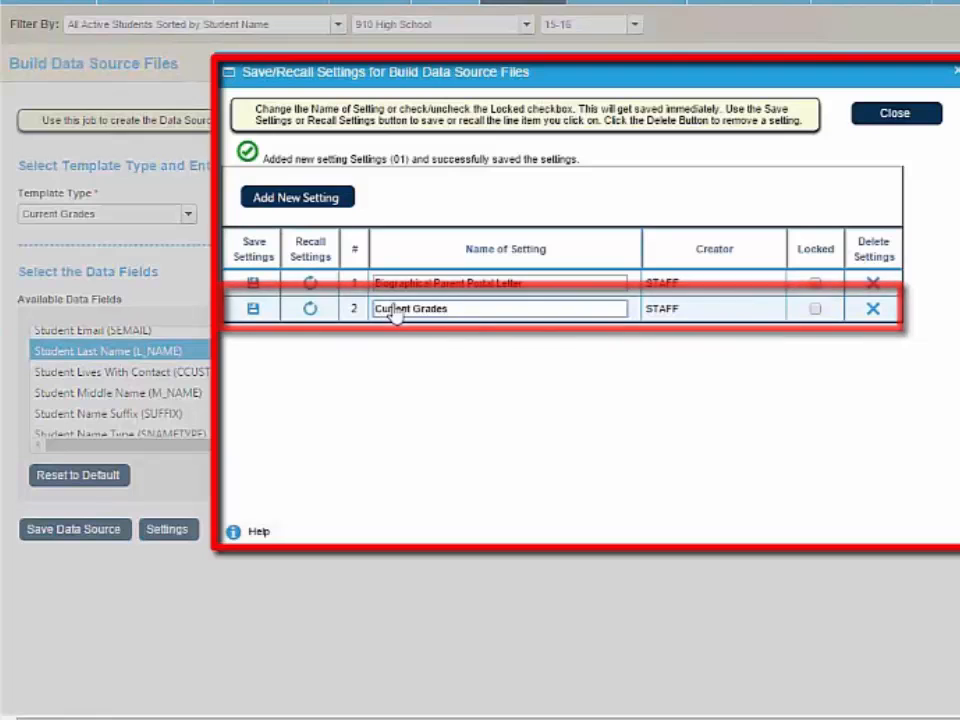
{"action": "left_click", "coordinate": [254, 310]}
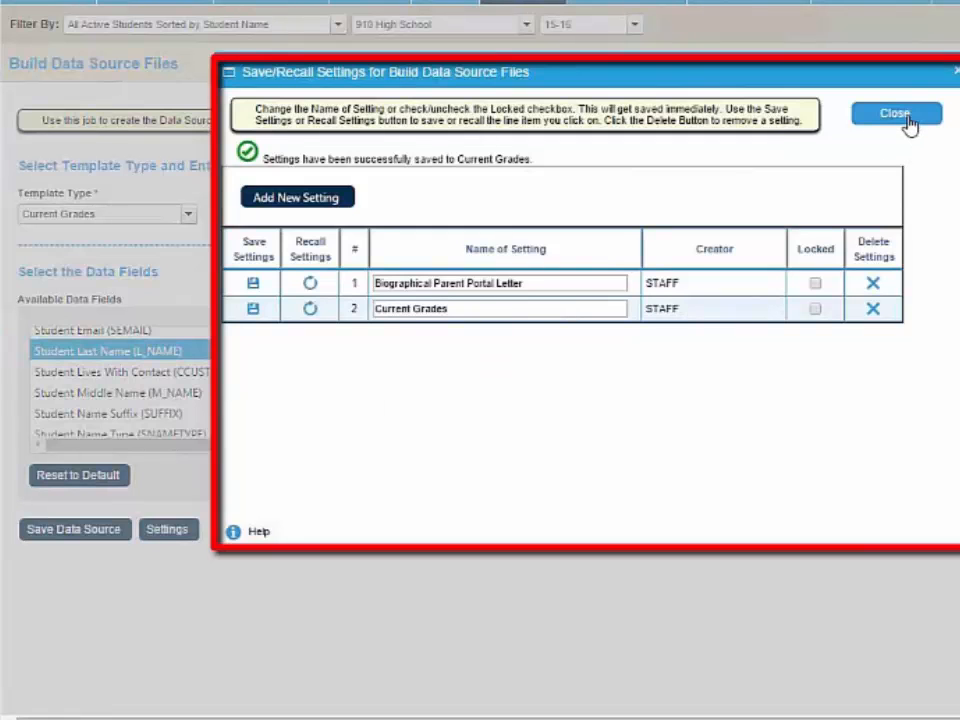
{"action": "left_click", "coordinate": [907, 118]}
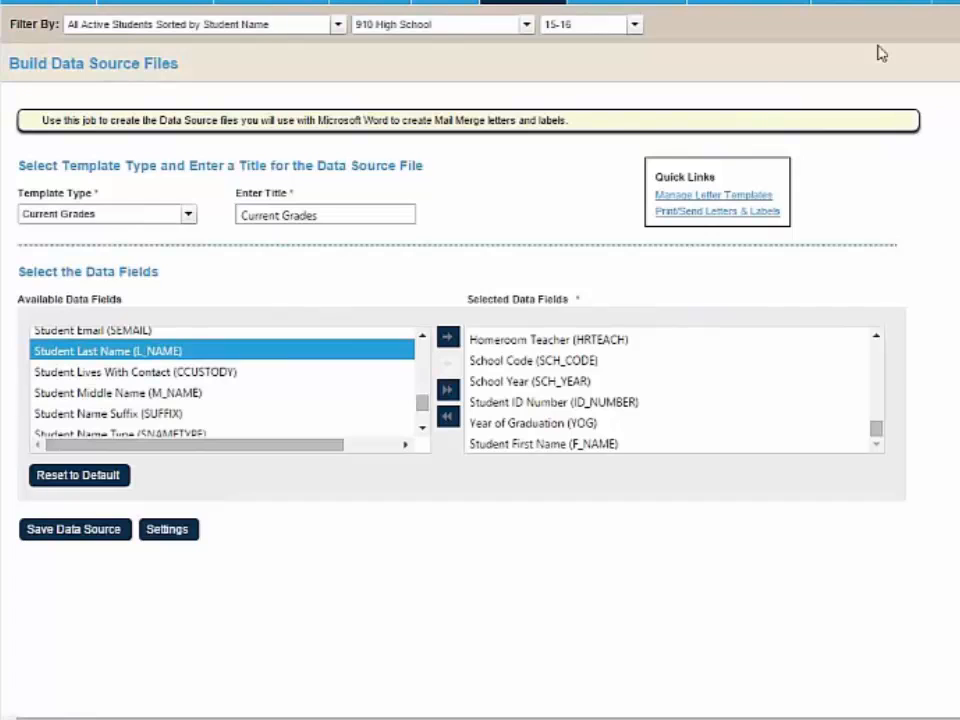
- In Manage Letter Templates, upload Failure Letter.doc as a Current Grades template
{"action": "left_click", "coordinate": [718, 196]}
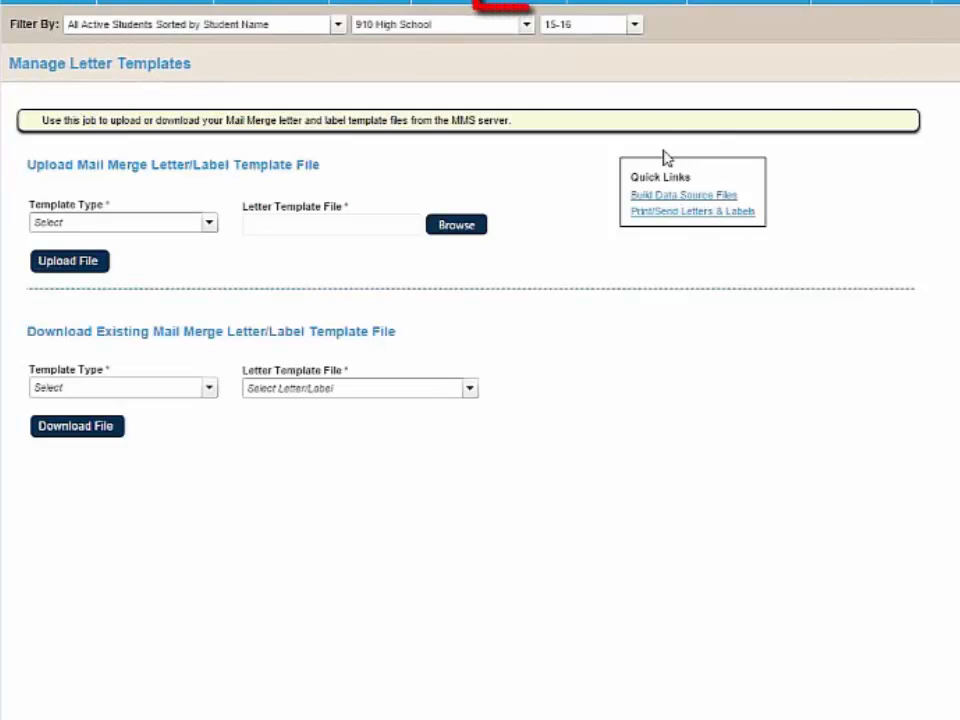
{"action": "mouse_move", "coordinate": [532, 2]}
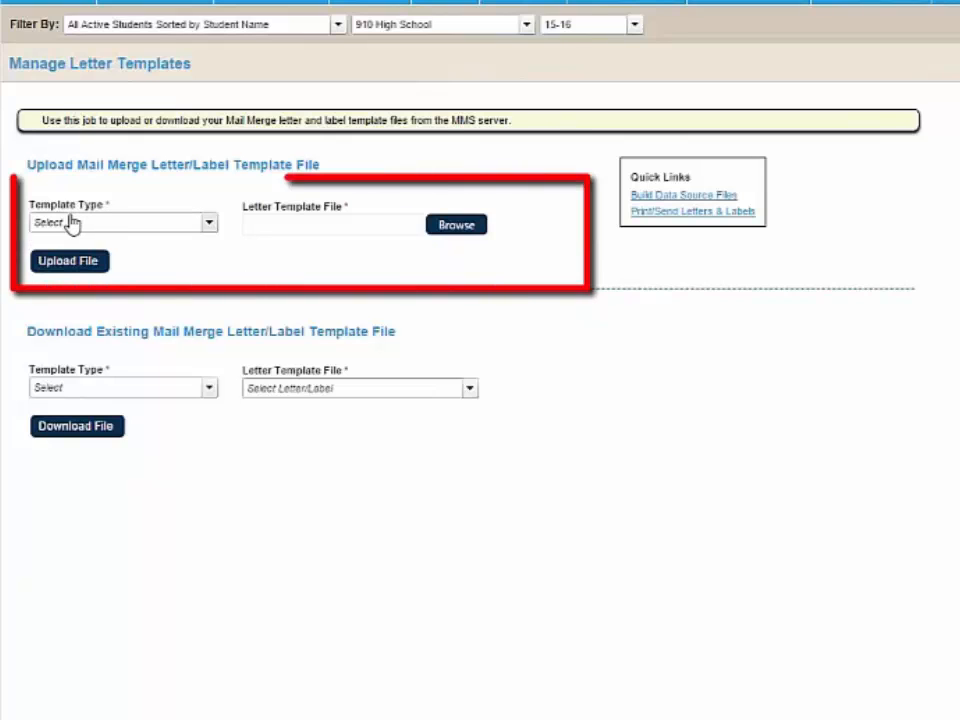
{"action": "left_click", "coordinate": [209, 224]}
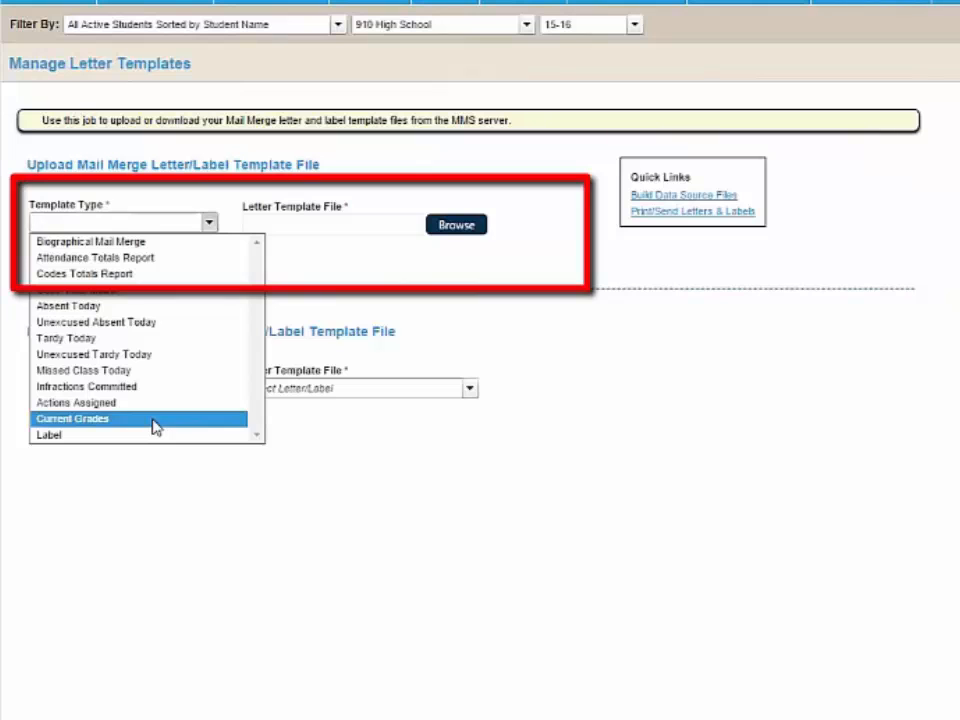
{"action": "left_click", "coordinate": [155, 420]}
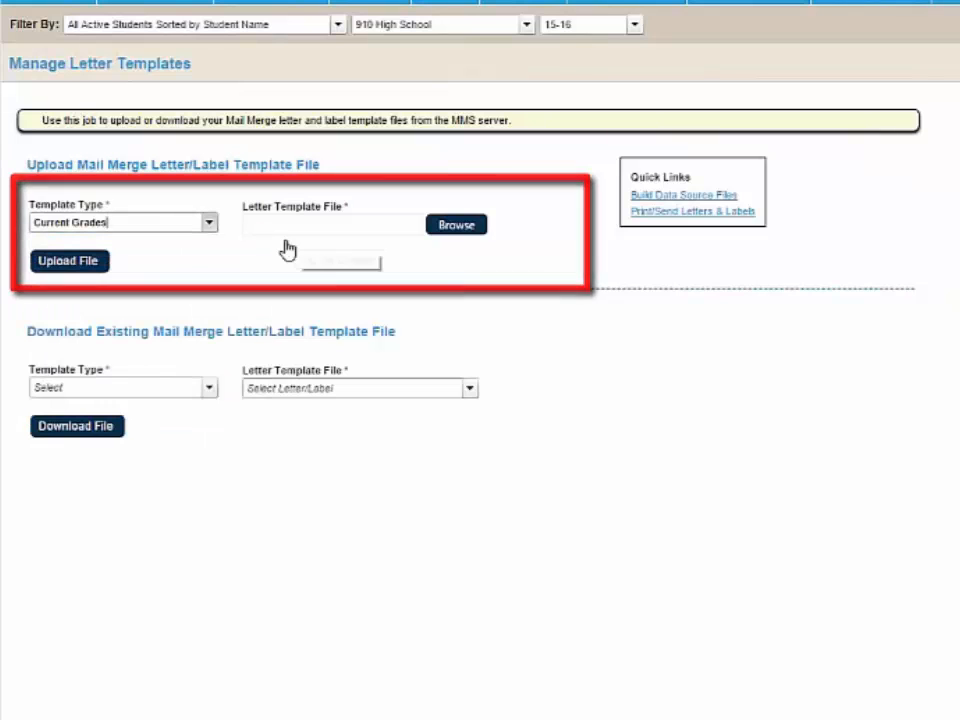
{"action": "left_click", "coordinate": [453, 228]}
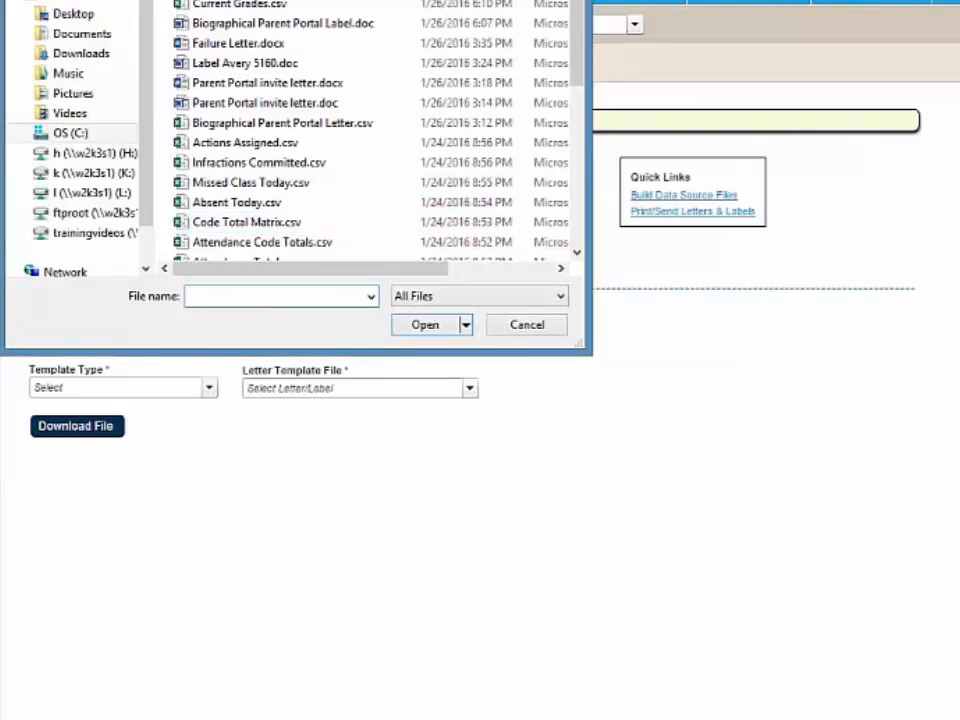
{"action": "left_click", "coordinate": [249, 1]}
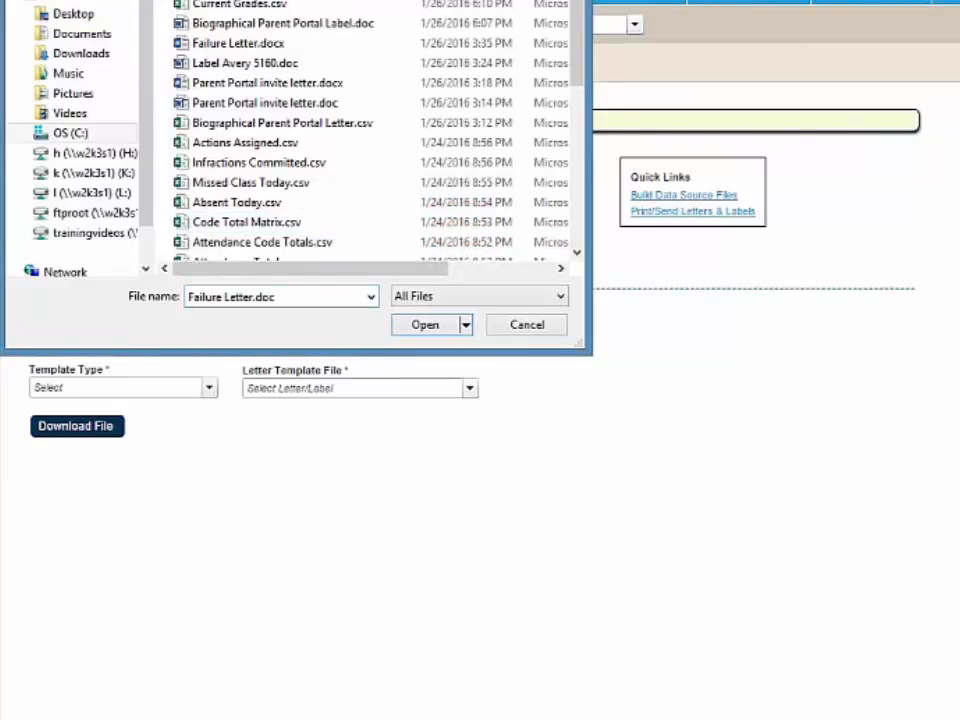
{"action": "left_click", "coordinate": [424, 325]}
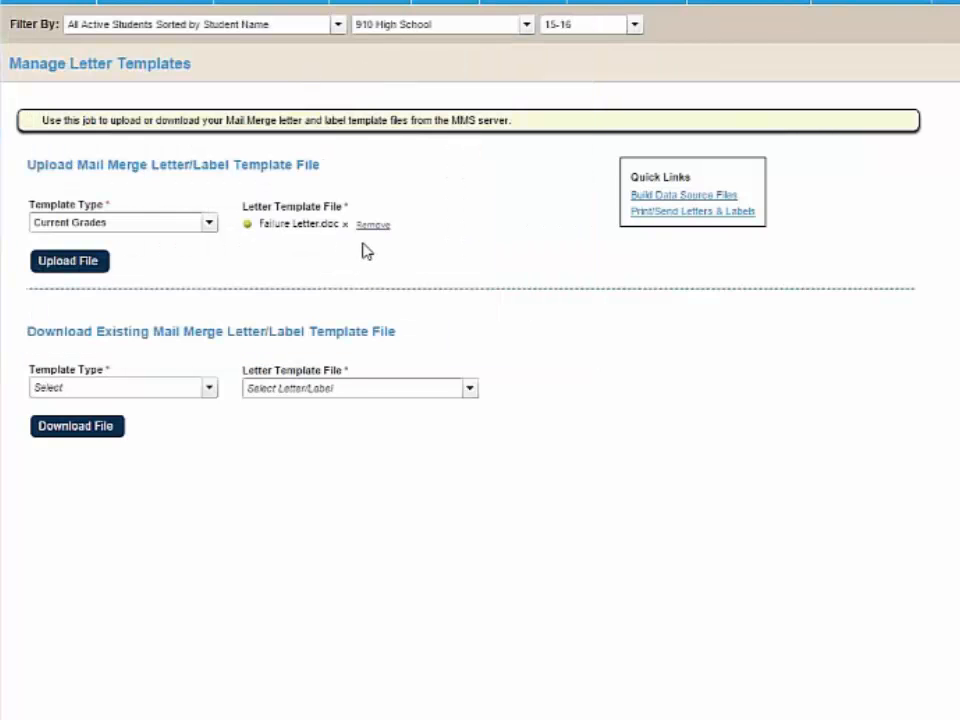
{"action": "left_click", "coordinate": [76, 263]}
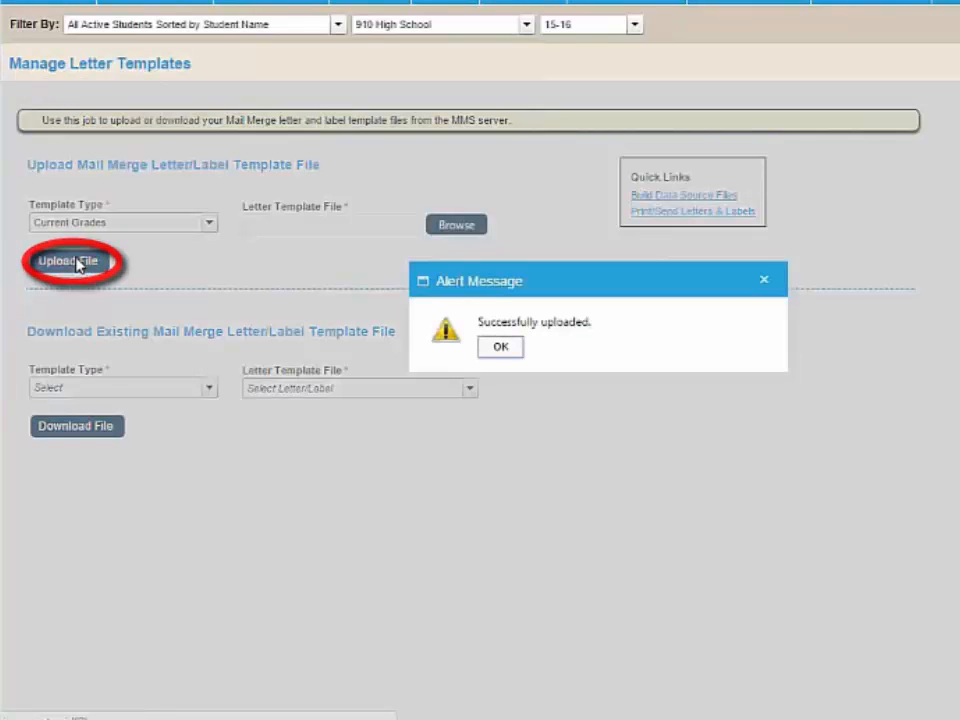
{"action": "left_click", "coordinate": [497, 349]}
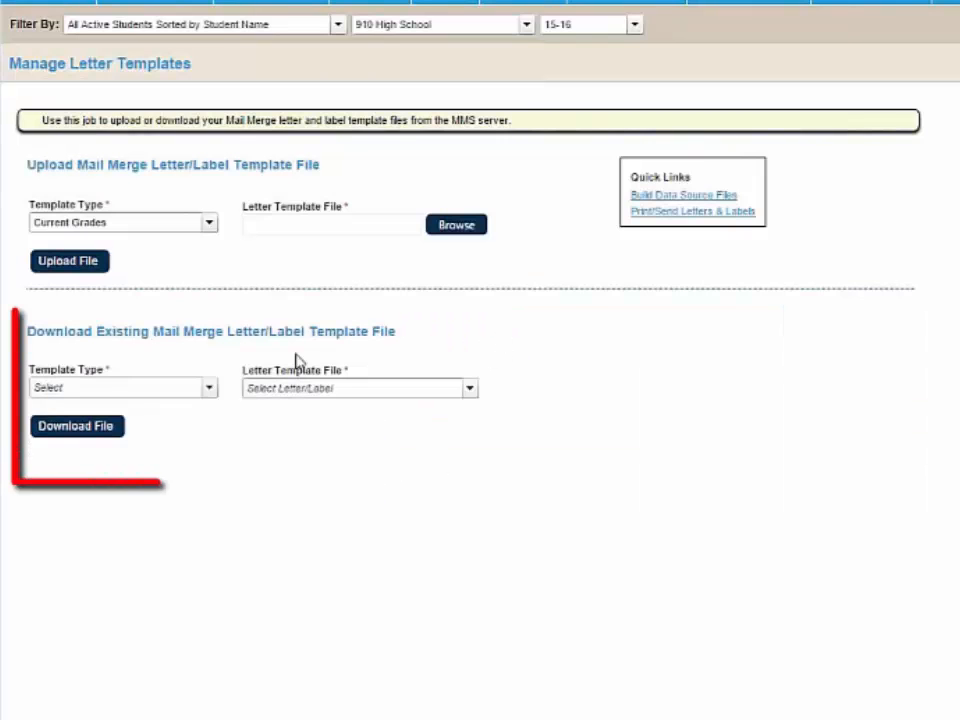
- Request a download of the existing Current Grades template Failure Letter.doc, and cancel saving the file
{"action": "left_click", "coordinate": [196, 394]}
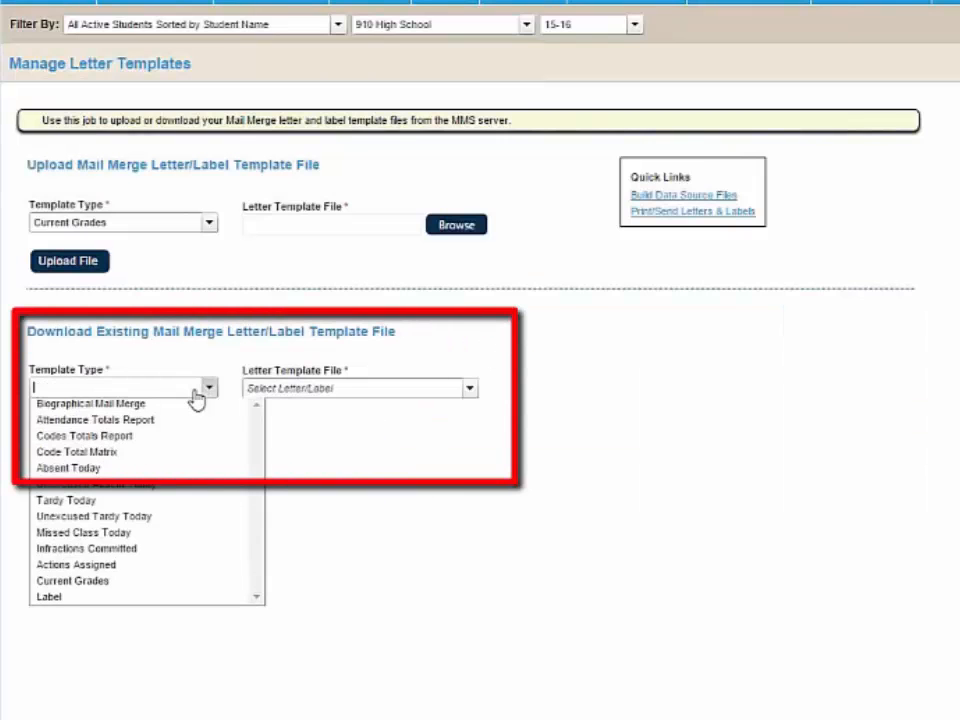
{"action": "left_click", "coordinate": [172, 586]}
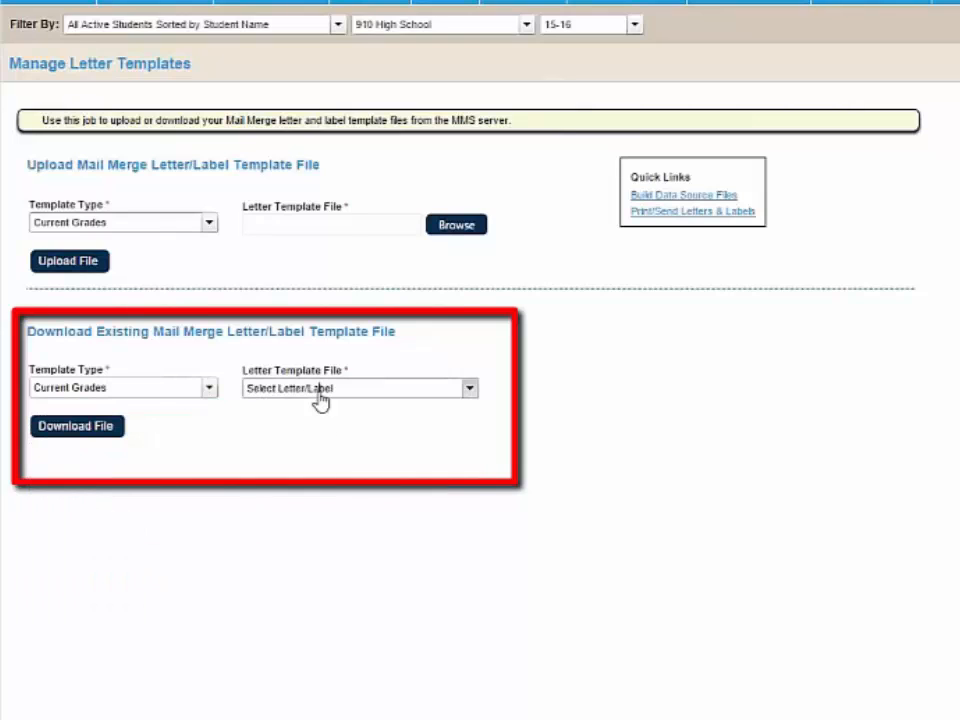
{"action": "left_click", "coordinate": [319, 398]}
{"action": "left_click", "coordinate": [315, 410]}
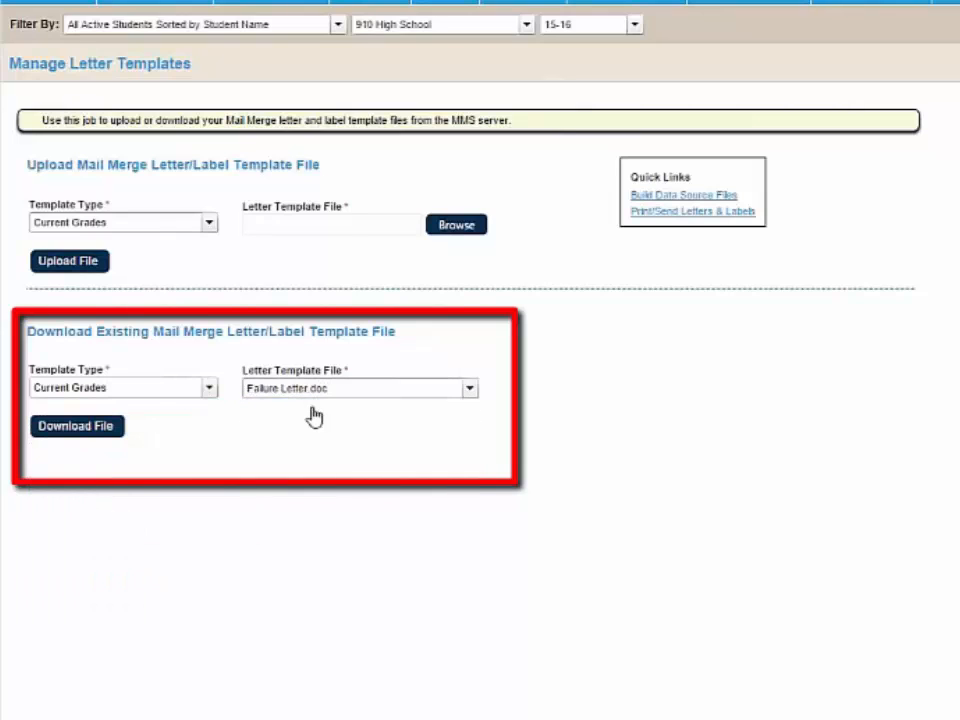
{"action": "left_click", "coordinate": [72, 428]}
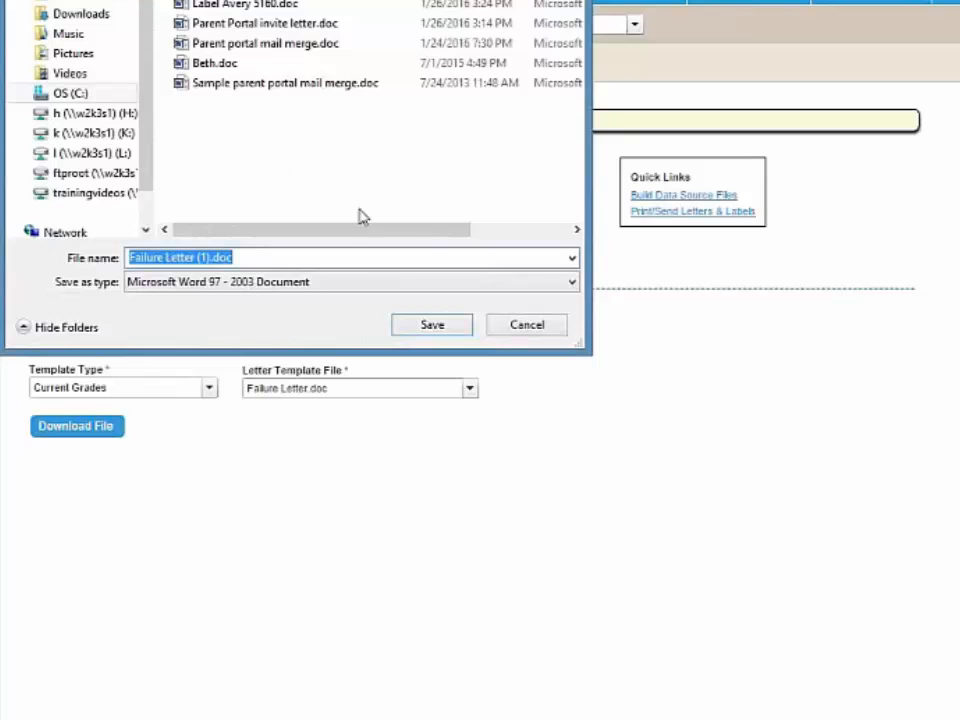
{"action": "left_click", "coordinate": [530, 328]}
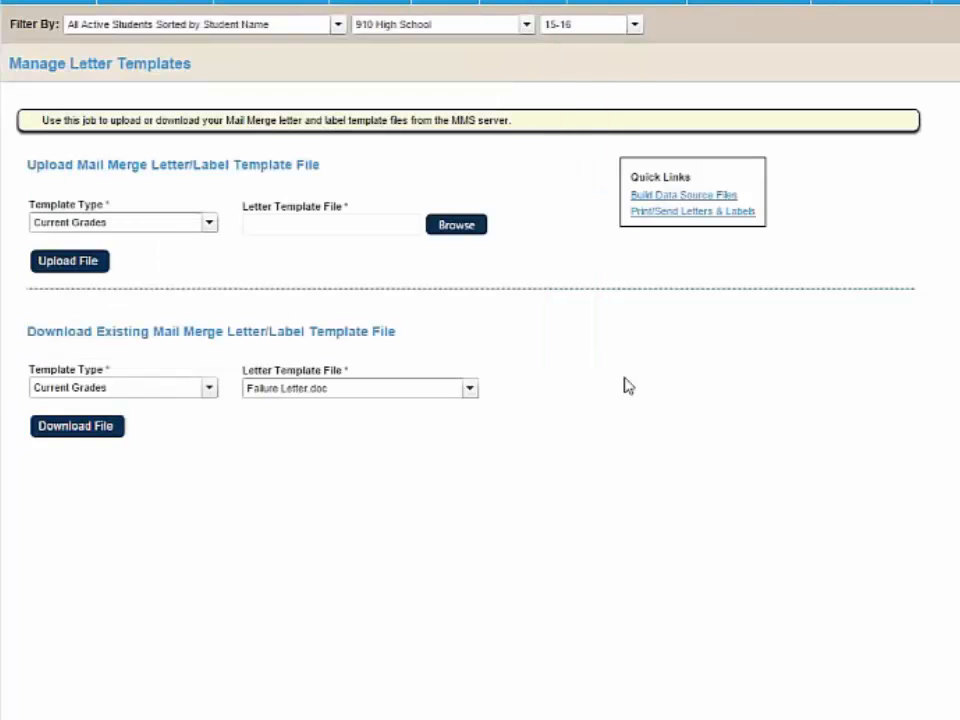
- Upload Current Grades Label.doc as a Label template
{"action": "left_click", "coordinate": [137, 224]}
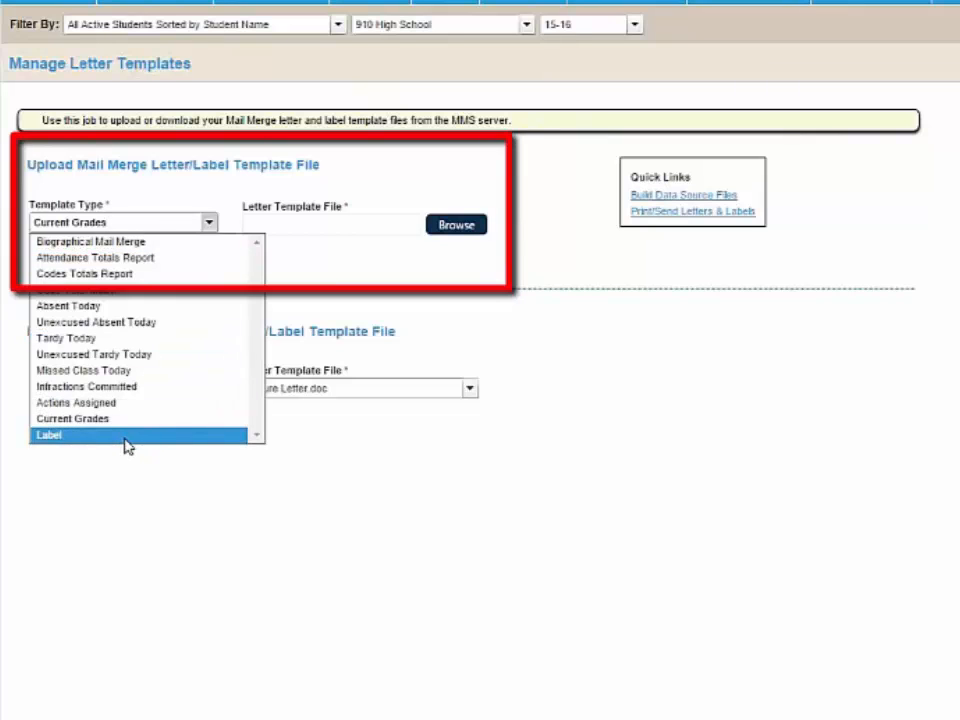
{"action": "left_click", "coordinate": [126, 444]}
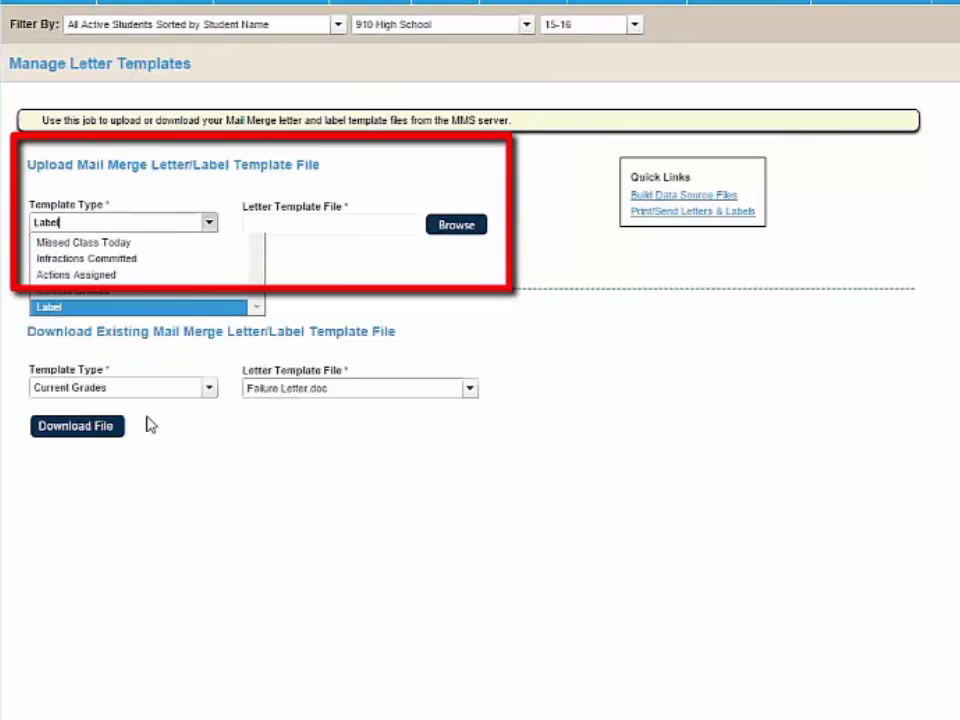
{"action": "left_click", "coordinate": [273, 235]}
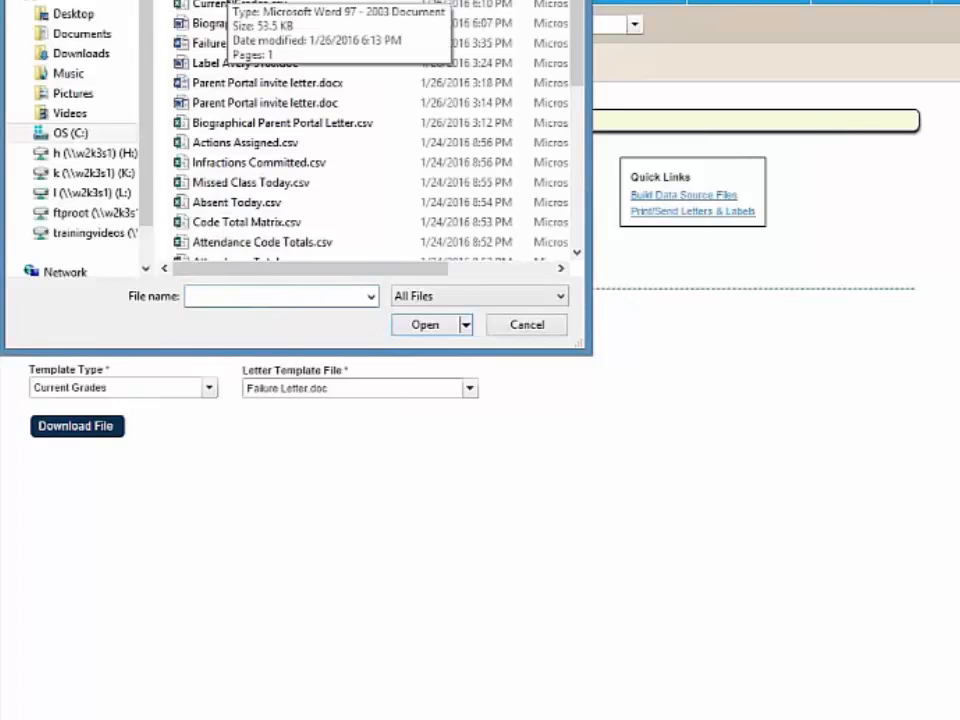
{"action": "left_click", "coordinate": [223, 1]}
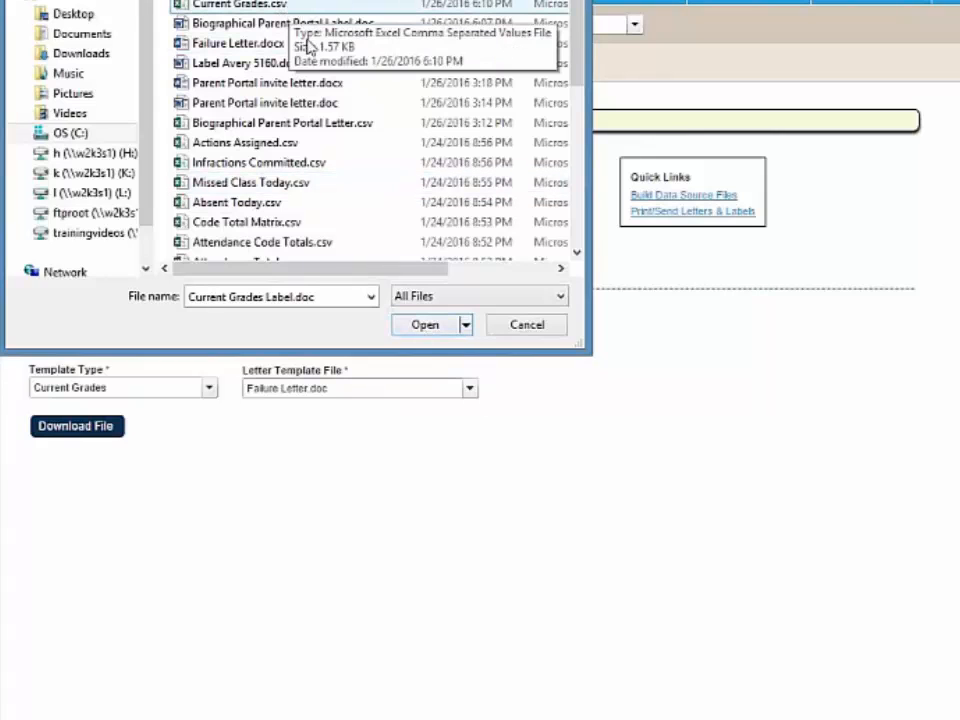
{"action": "left_click", "coordinate": [424, 326]}
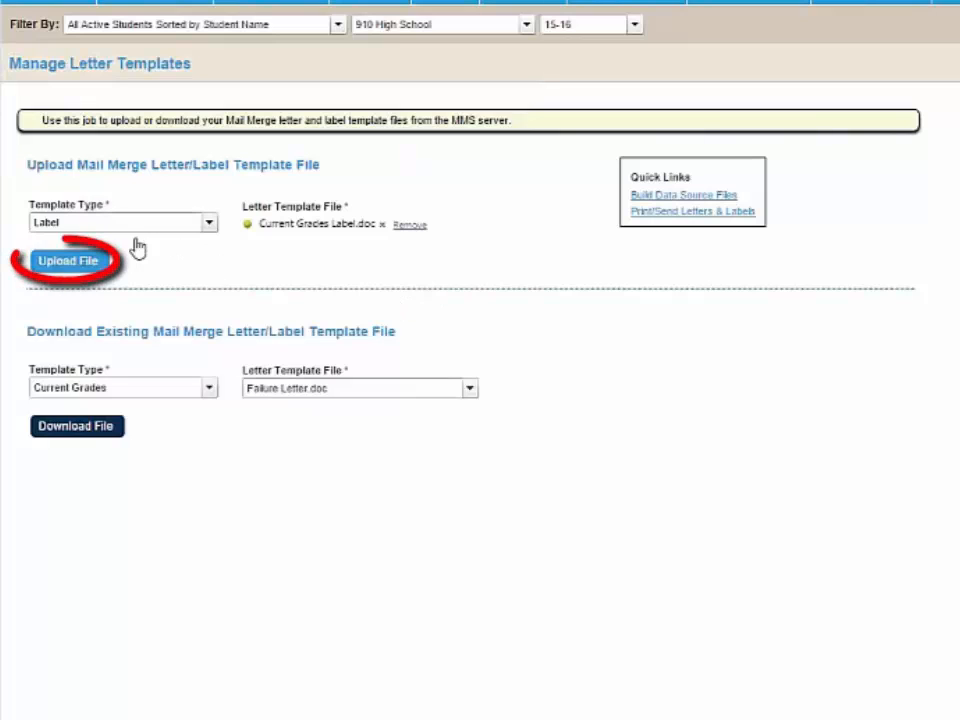
{"action": "left_click", "coordinate": [85, 264]}
{"action": "left_click", "coordinate": [493, 346]}
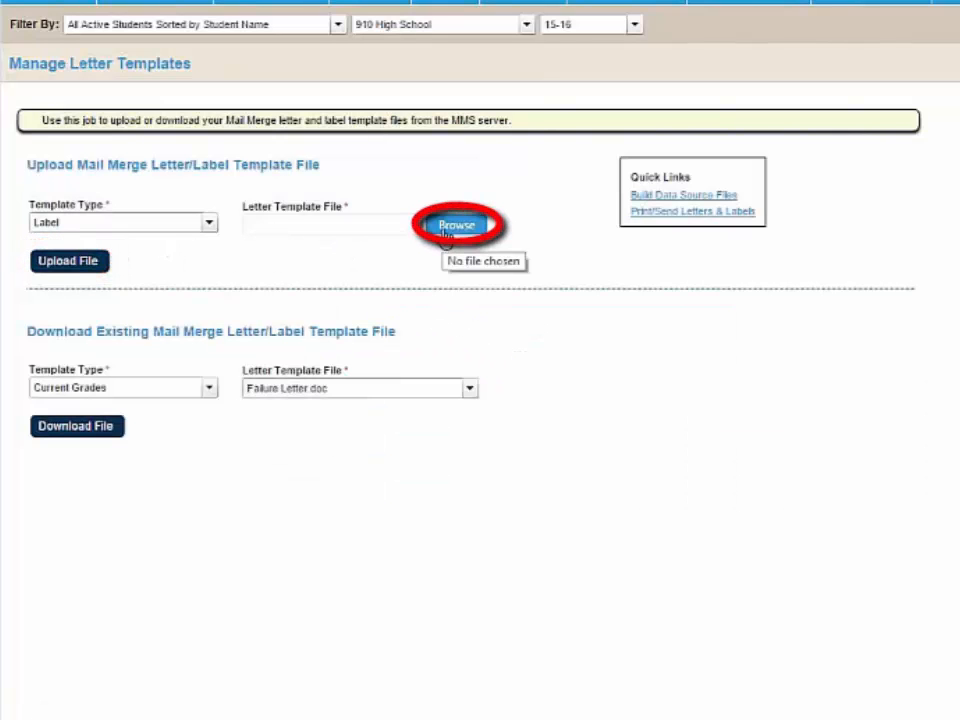
- Select Failure Letter.docx as the existing template to download, and attach Biographical Parent Portal Label.doc as the Label file to upload
{"action": "left_click", "coordinate": [470, 393]}
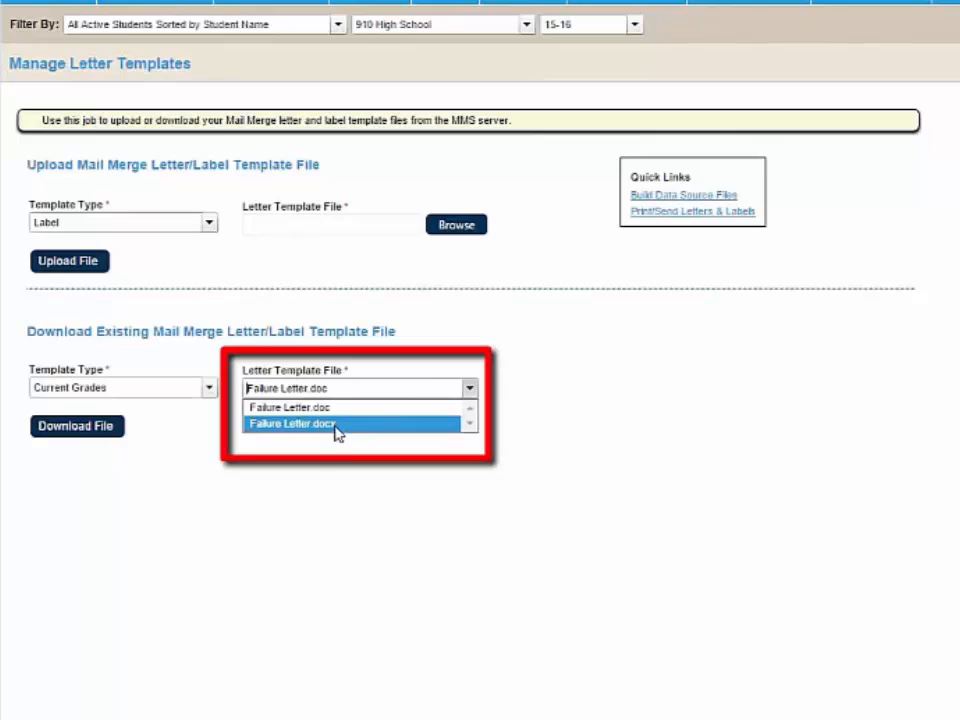
{"action": "left_click", "coordinate": [336, 426]}
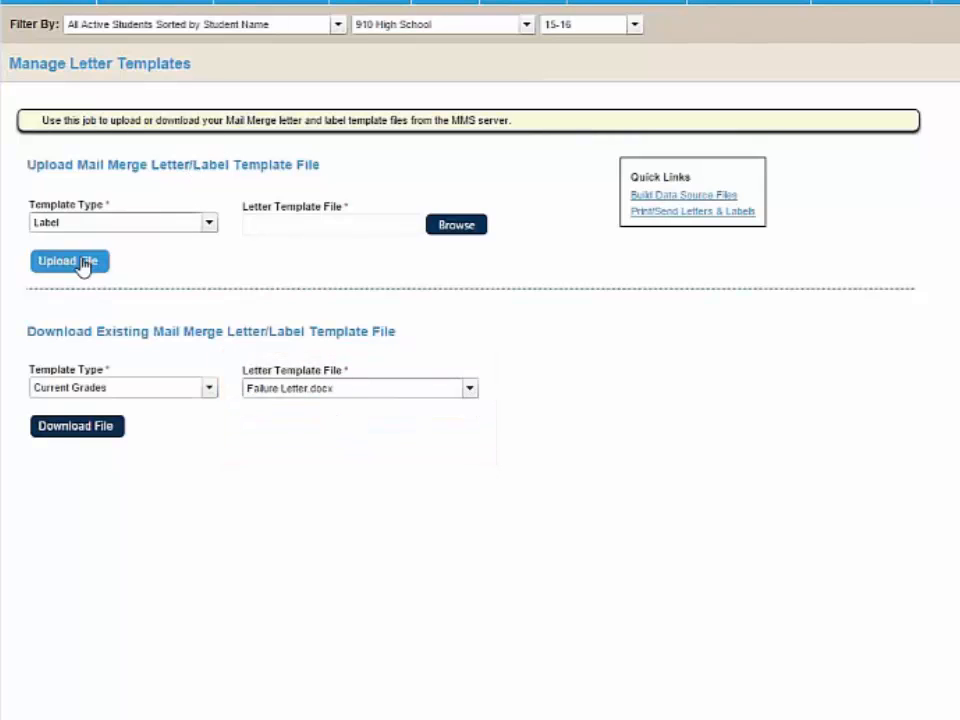
{"action": "left_click", "coordinate": [447, 236]}
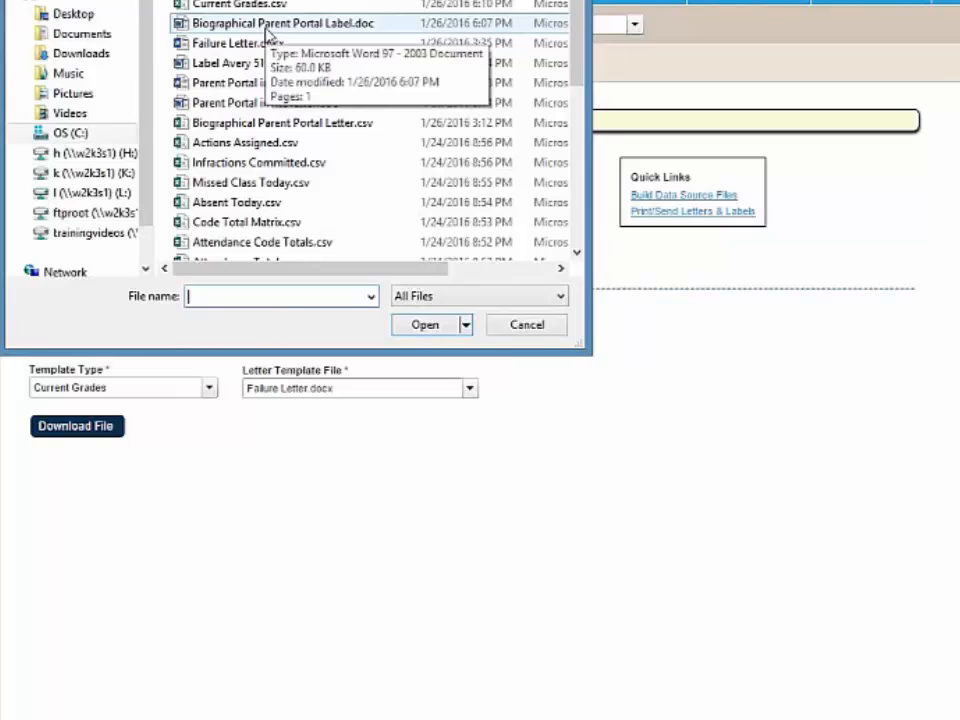
{"action": "left_click", "coordinate": [268, 25]}
{"action": "left_click", "coordinate": [420, 325]}
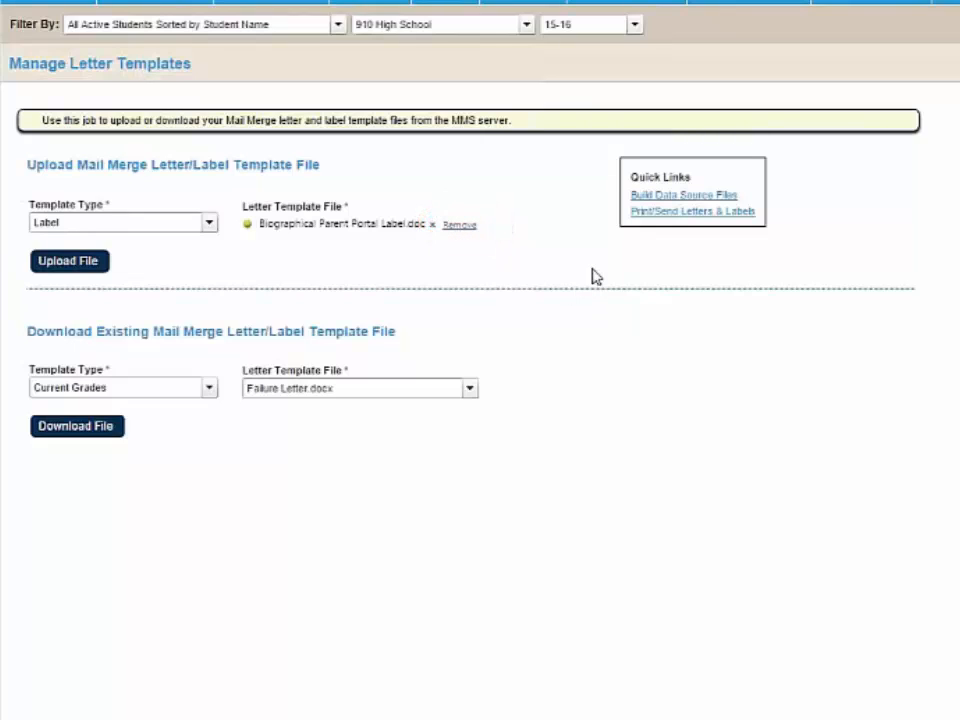
- In Print/Send Letters & Labels, select the Current Grades template type and the letter Failure Letter.doc
{"action": "left_click", "coordinate": [665, 214]}
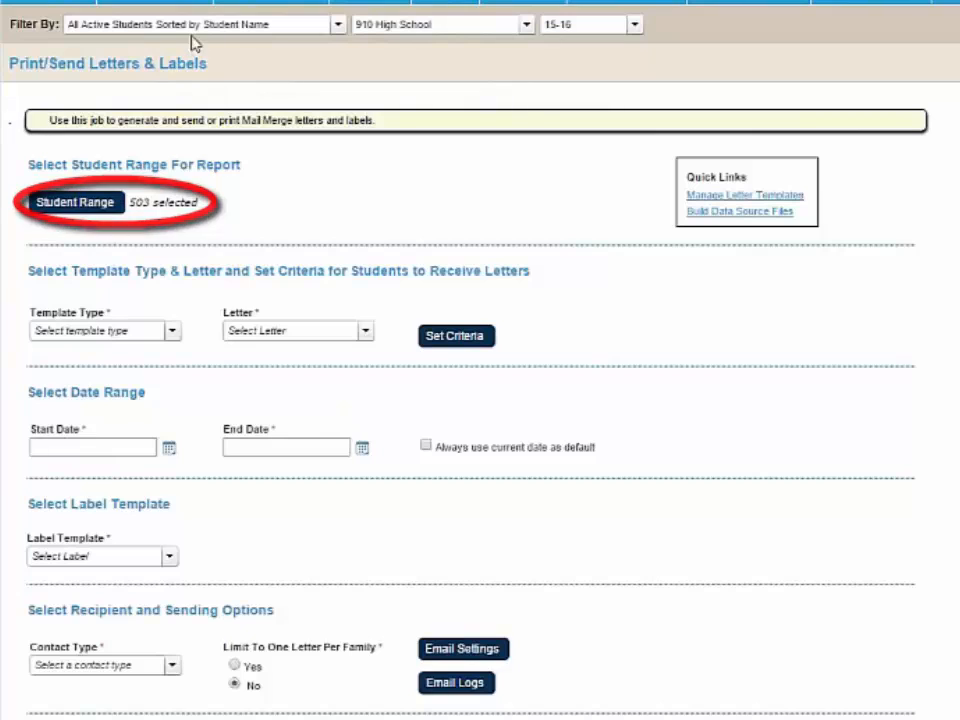
{"action": "mouse_move", "coordinate": [192, 37]}
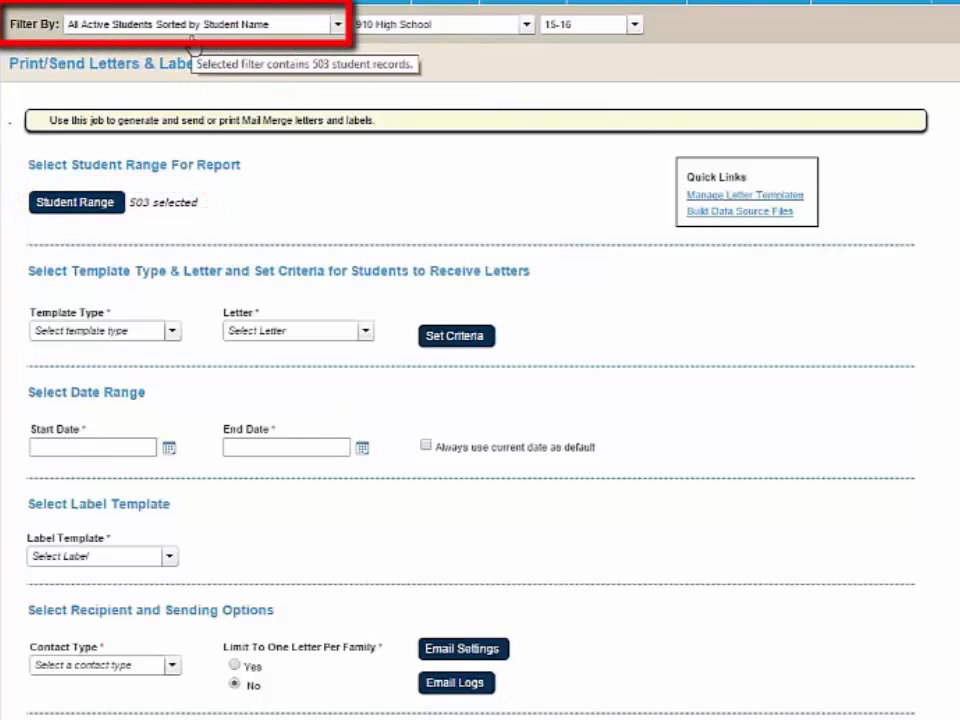
{"action": "left_click", "coordinate": [120, 331]}
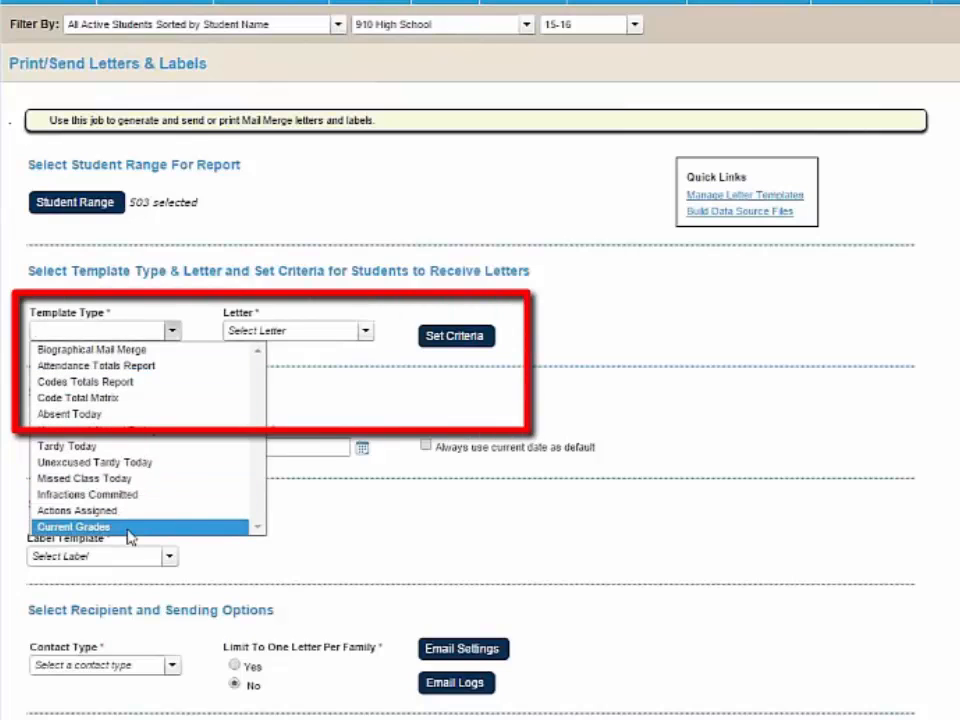
{"action": "left_click", "coordinate": [128, 527]}
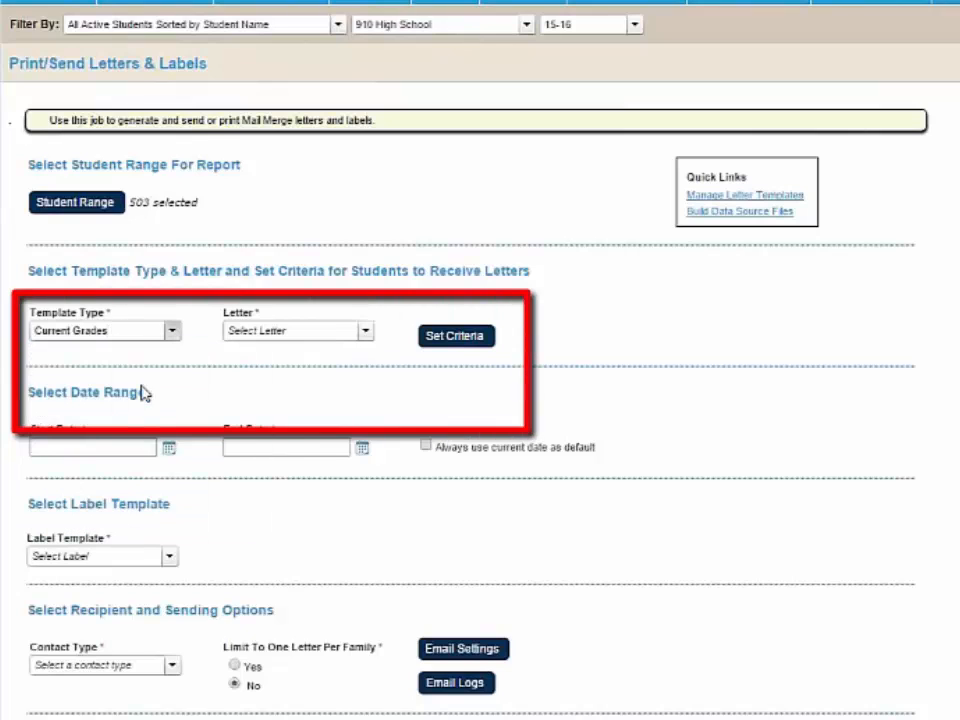
{"action": "left_click", "coordinate": [318, 340]}
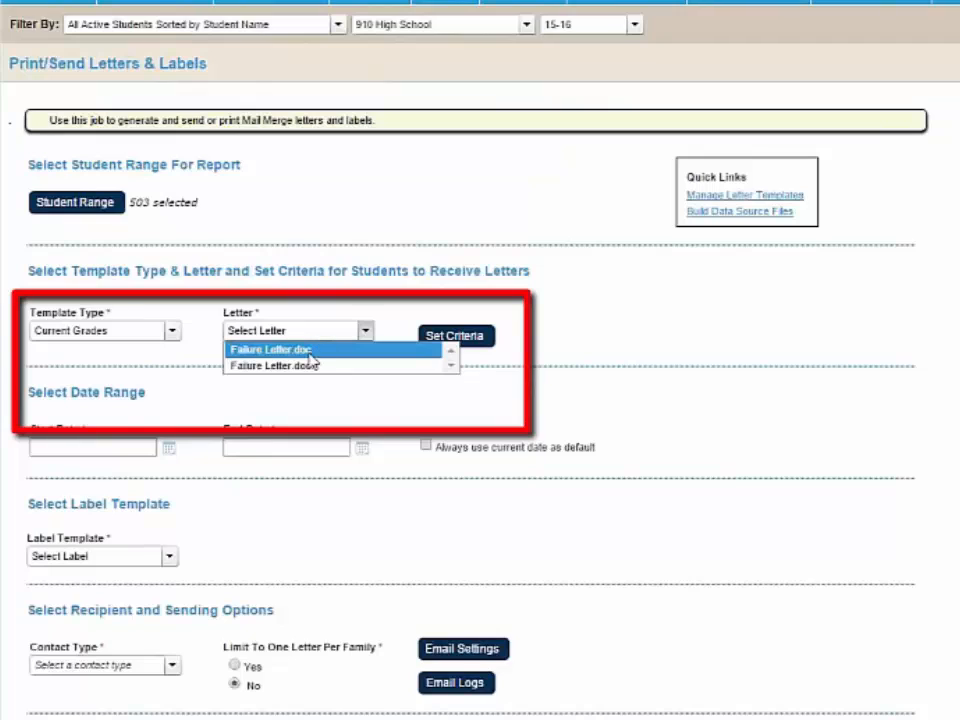
{"action": "left_click", "coordinate": [309, 353]}
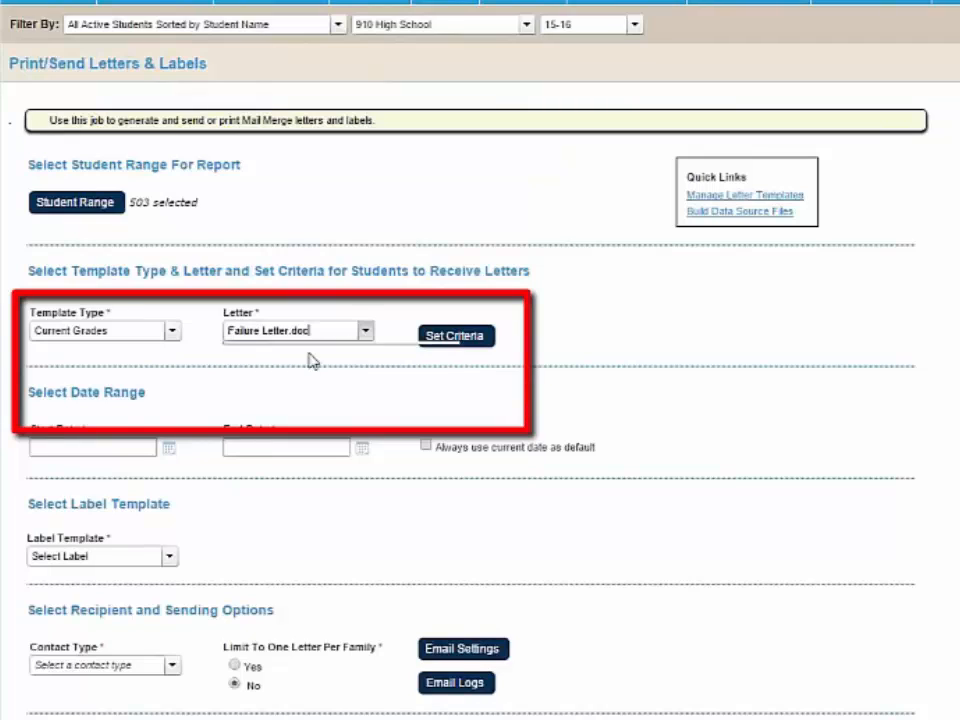
- Open the criteria for the Current Grades letter and set the marking period to Quarter 2 Grade (Qt2)
{"action": "left_click", "coordinate": [452, 336]}
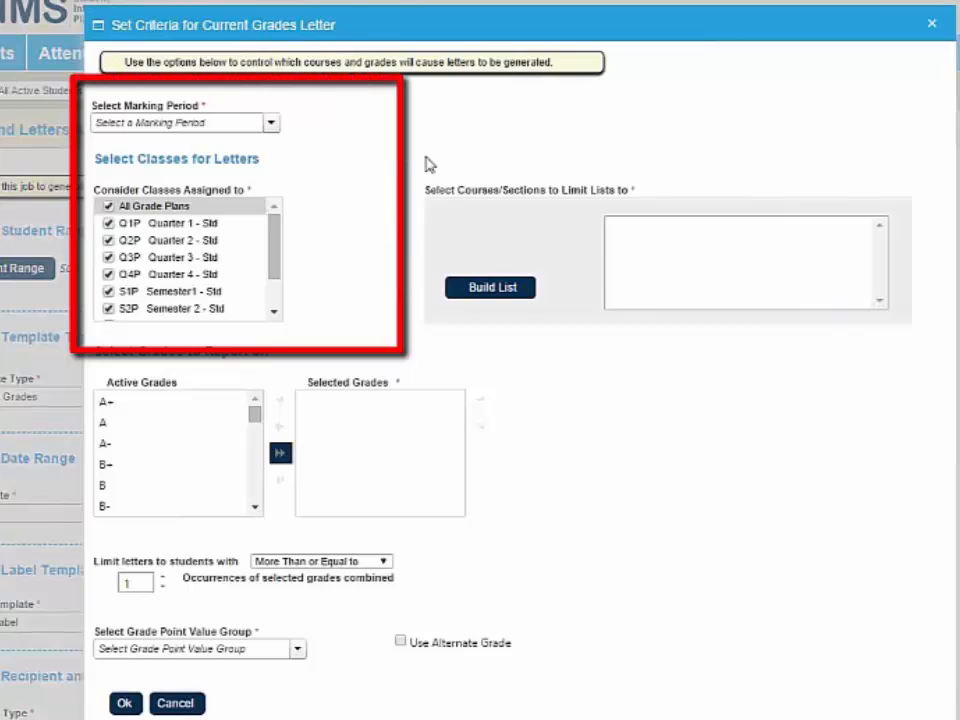
{"action": "left_click", "coordinate": [231, 124]}
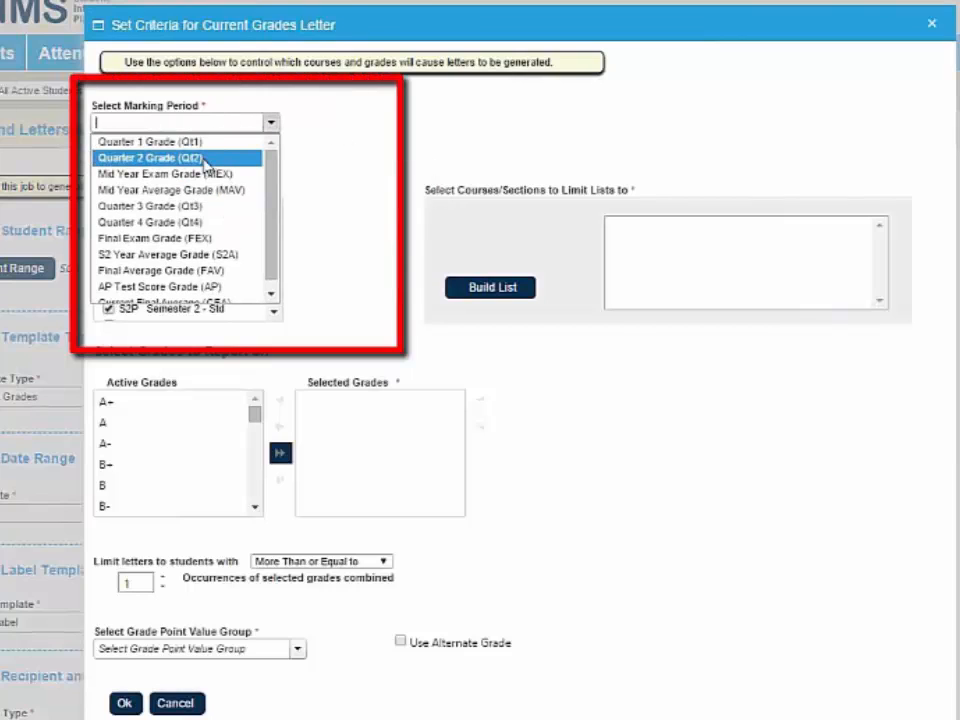
{"action": "left_click", "coordinate": [205, 158]}
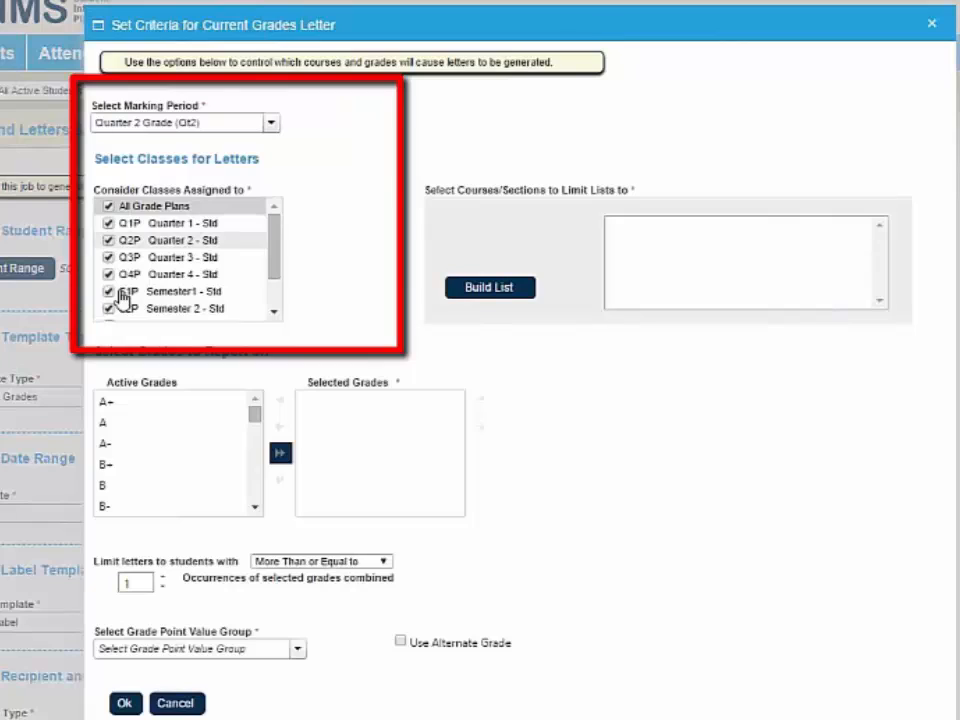
- Limit the considered classes to grade plans Q2P, S1P, YAP and YRP, and build the list of courses and sections
{"action": "left_click", "coordinate": [109, 206]}
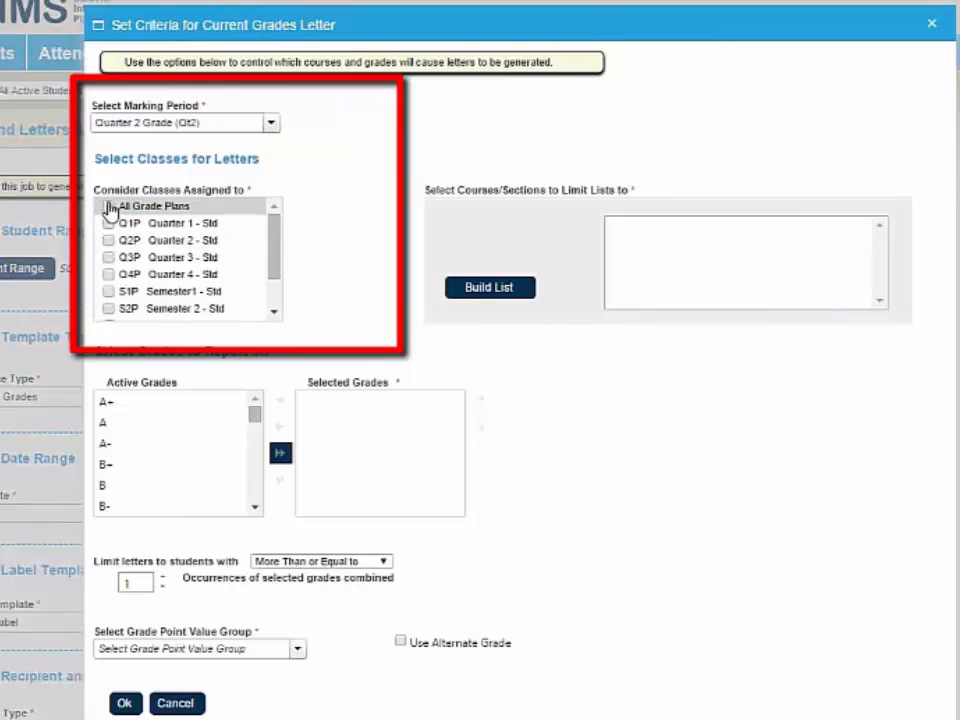
{"action": "left_click", "coordinate": [109, 240]}
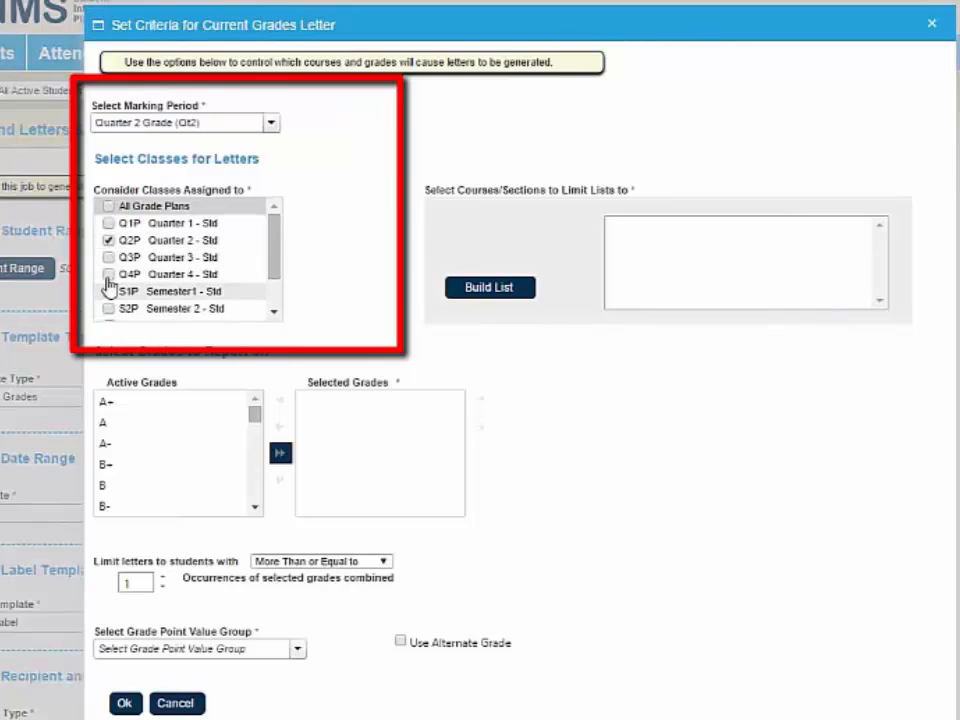
{"action": "left_click", "coordinate": [109, 291]}
{"action": "left_click_drag", "start_coordinate": [274, 272], "coordinate": [279, 311]}
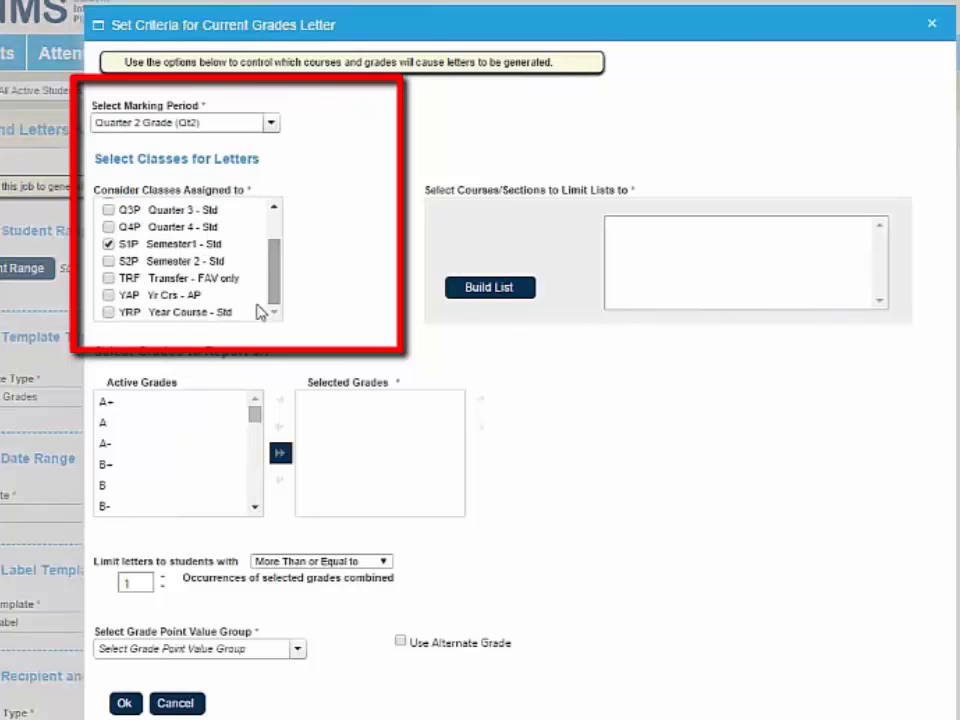
{"action": "left_click", "coordinate": [109, 295]}
{"action": "left_click", "coordinate": [109, 312]}
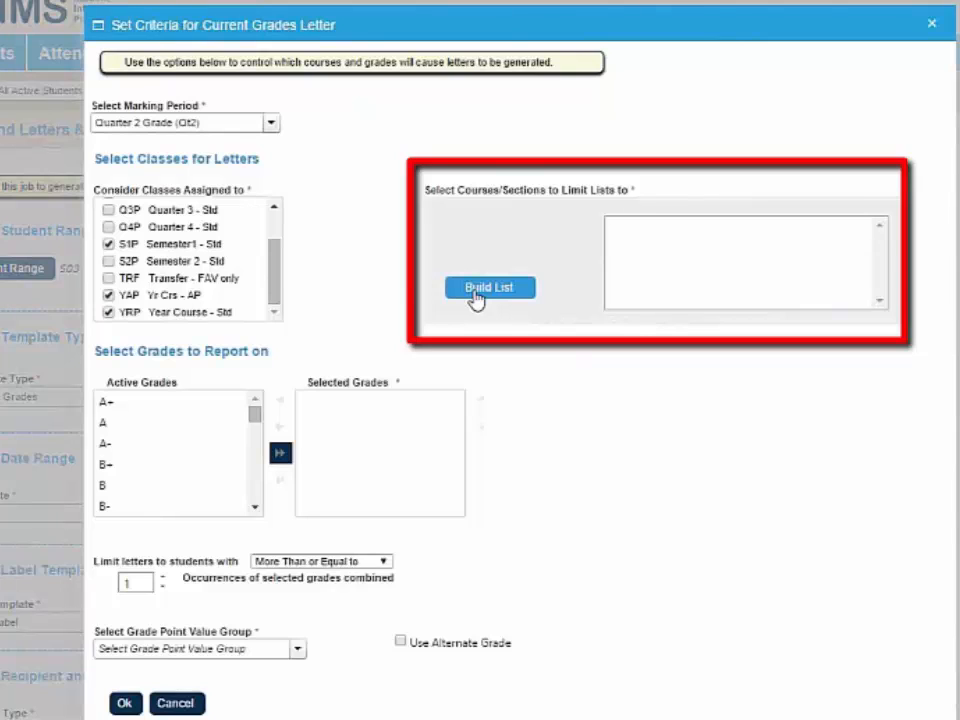
{"action": "left_click", "coordinate": [476, 298]}
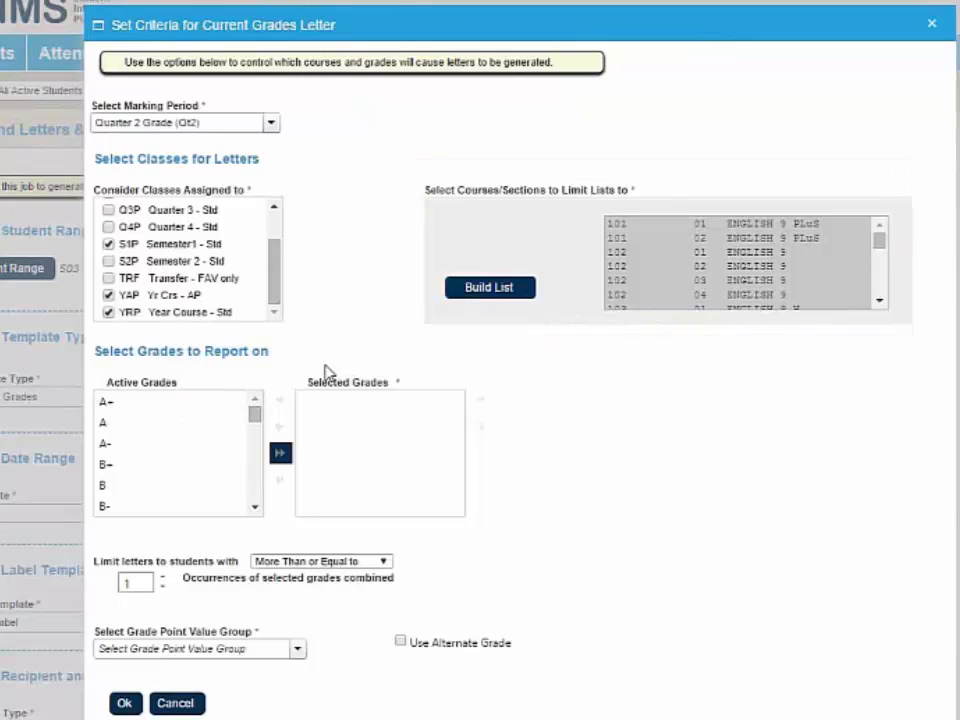
- Add grades 64 through 0 to the selected grades to report on
{"action": "scroll", "coordinate": [325, 374], "scroll_direction": "down", "scroll_amount": 1}
{"action": "left_click_drag", "start_coordinate": [256, 320], "coordinate": [259, 365]}
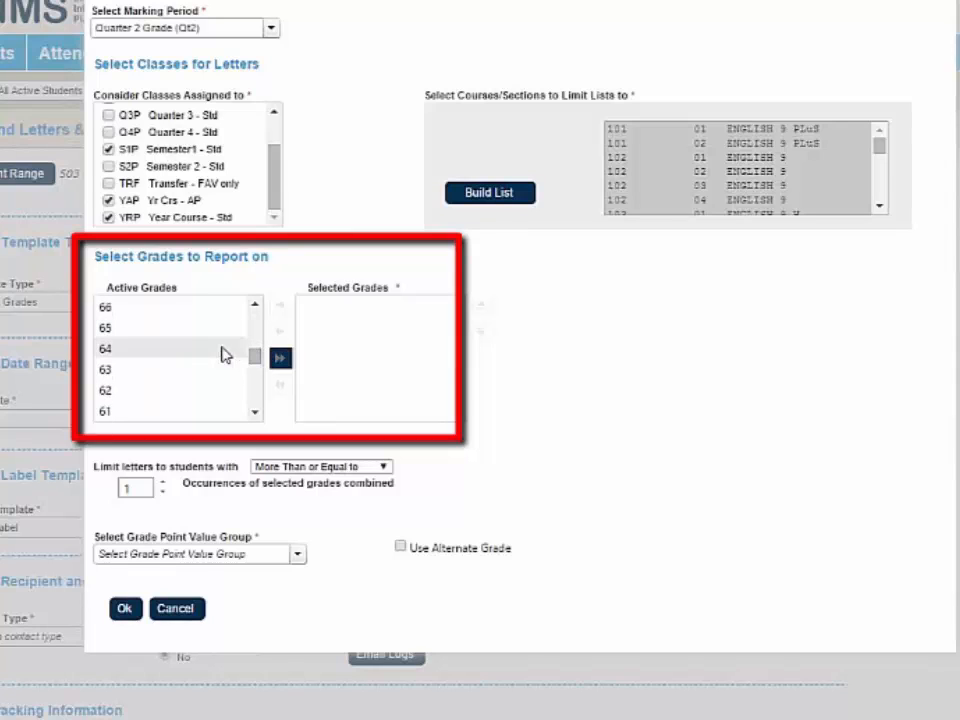
{"action": "left_click", "coordinate": [208, 352]}
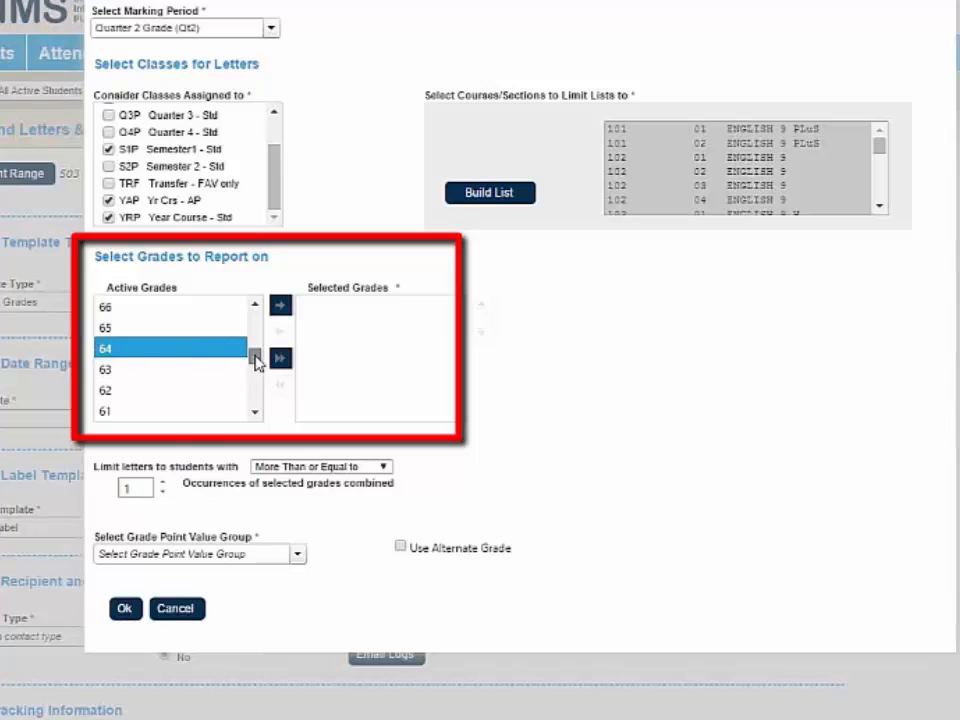
{"action": "left_click_drag", "start_coordinate": [257, 360], "coordinate": [262, 422]}
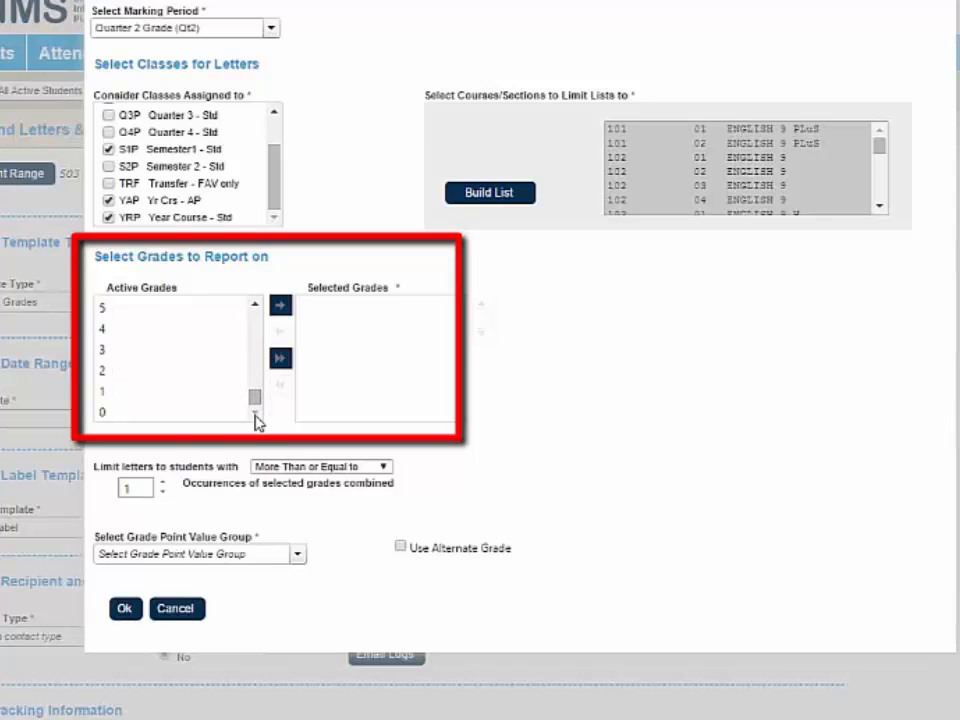
{"action": "left_click", "coordinate": [130, 412], "text": "shift"}
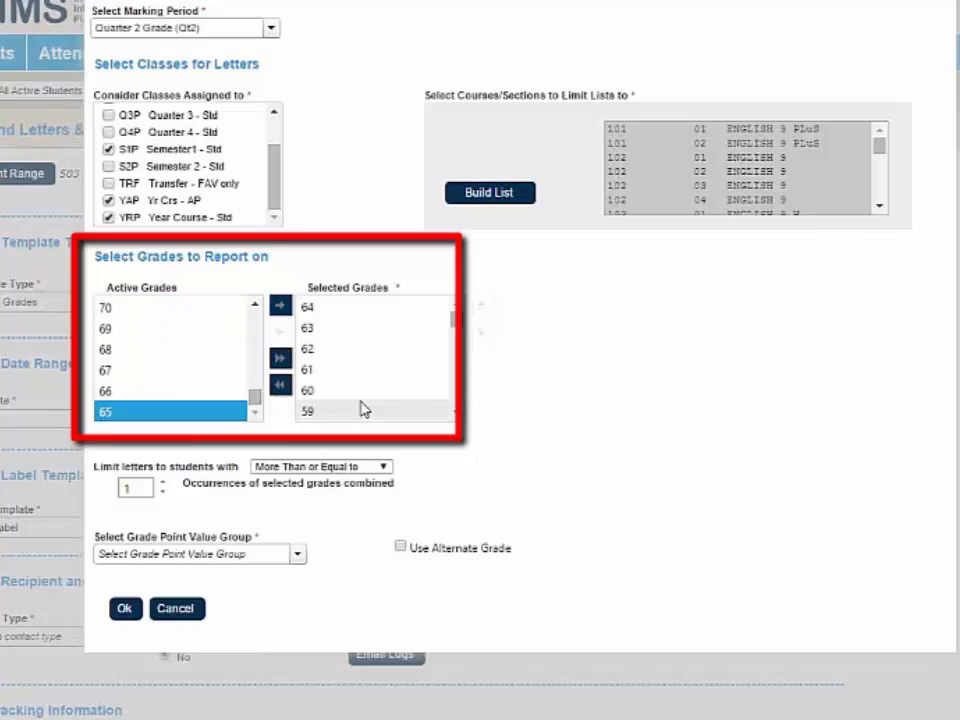
{"action": "scroll", "coordinate": [363, 409], "scroll_direction": "down", "scroll_amount": 2}
{"action": "scroll", "coordinate": [363, 409], "scroll_direction": "up", "scroll_amount": 2}
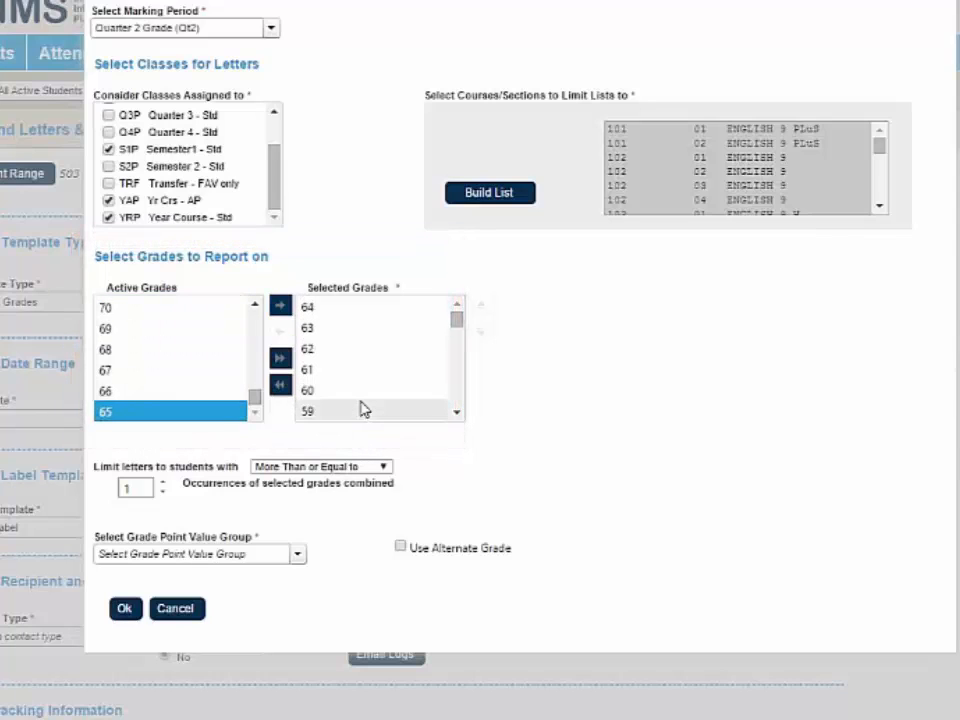
- Assign Grade Point Value Group #1 and accept the letter criteria
{"action": "scroll", "coordinate": [465, 460], "scroll_direction": "down", "scroll_amount": 1}
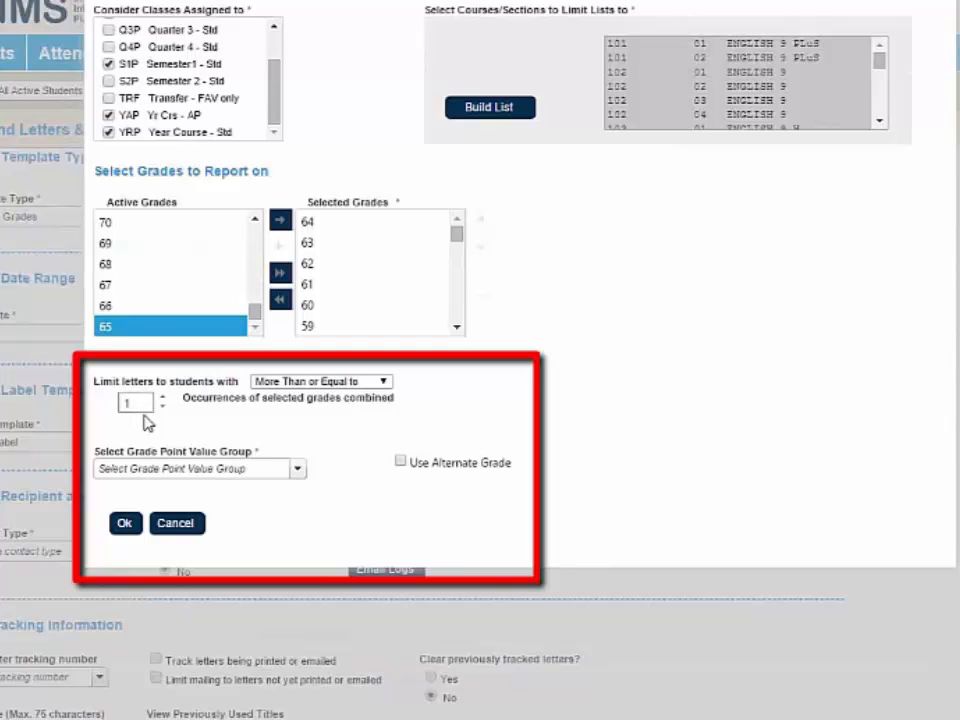
{"action": "left_click", "coordinate": [158, 476]}
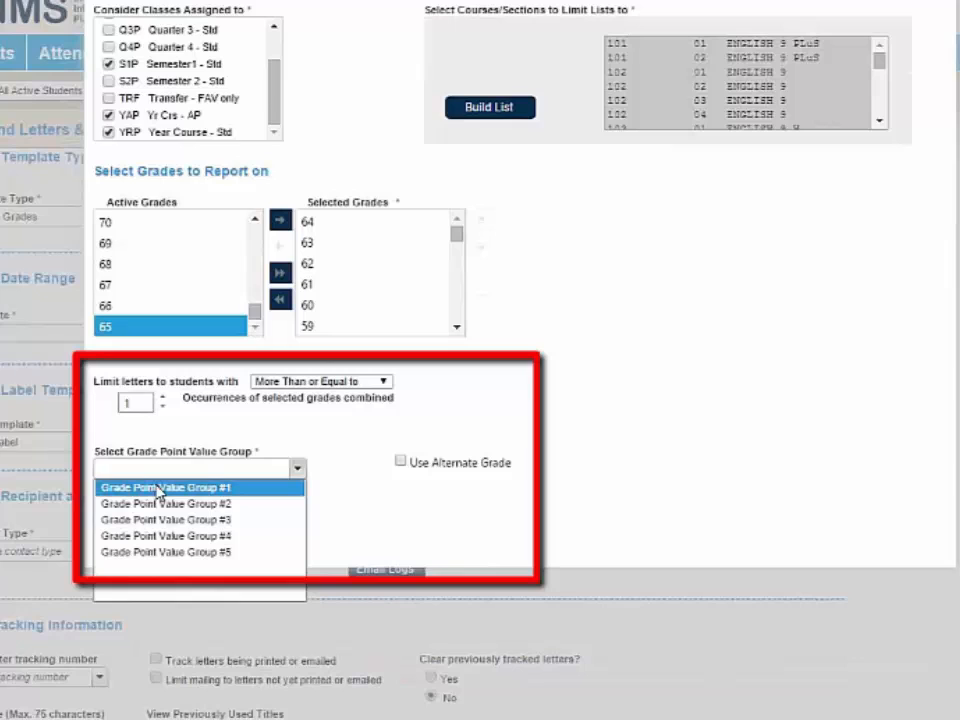
{"action": "left_click", "coordinate": [157, 489]}
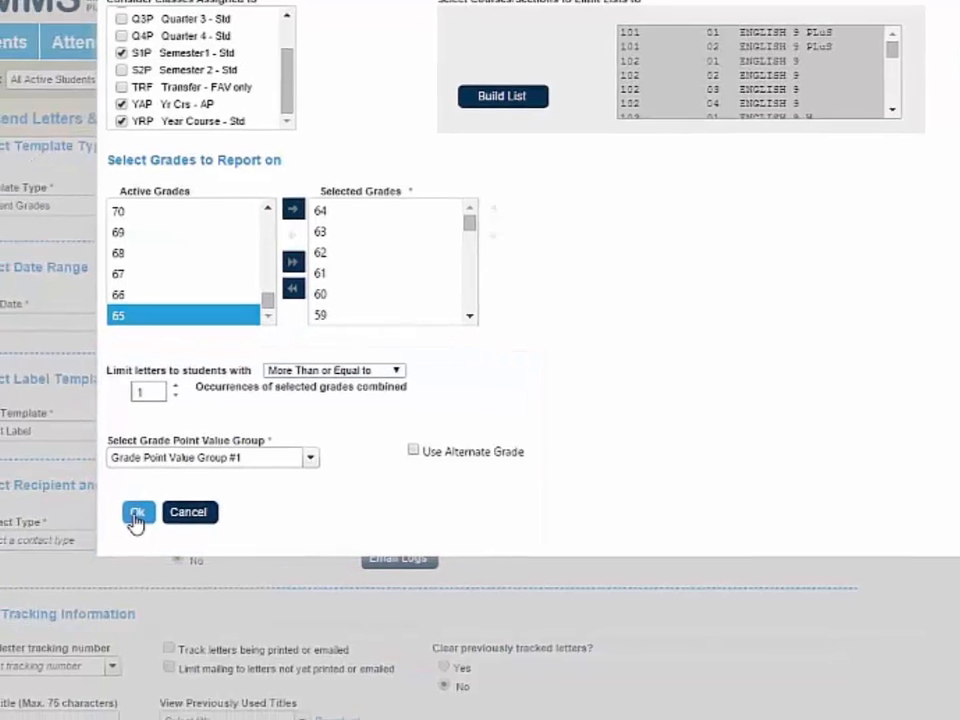
{"action": "left_click", "coordinate": [137, 514]}
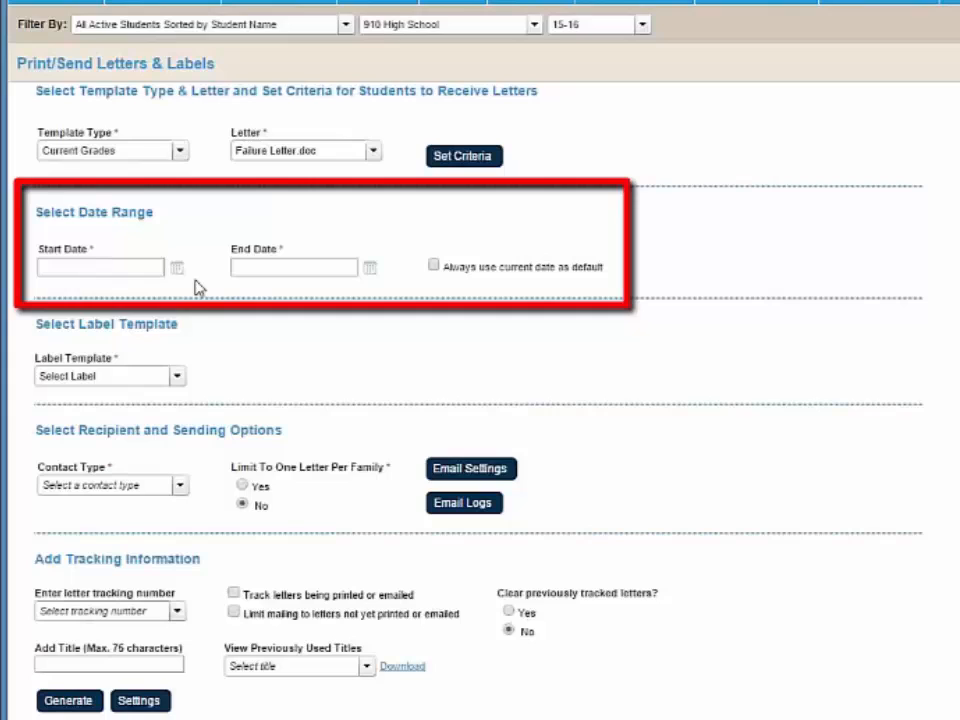
- Select Current Grades Label.doc as the label template for the letters
{"action": "left_click", "coordinate": [163, 385]}
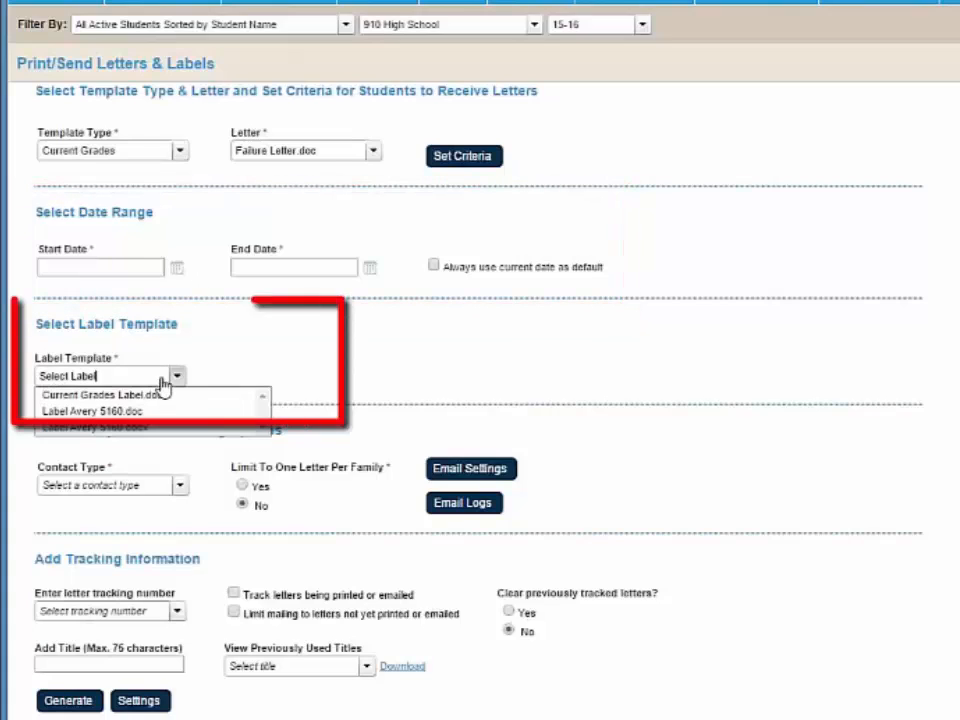
{"action": "left_click", "coordinate": [101, 397]}
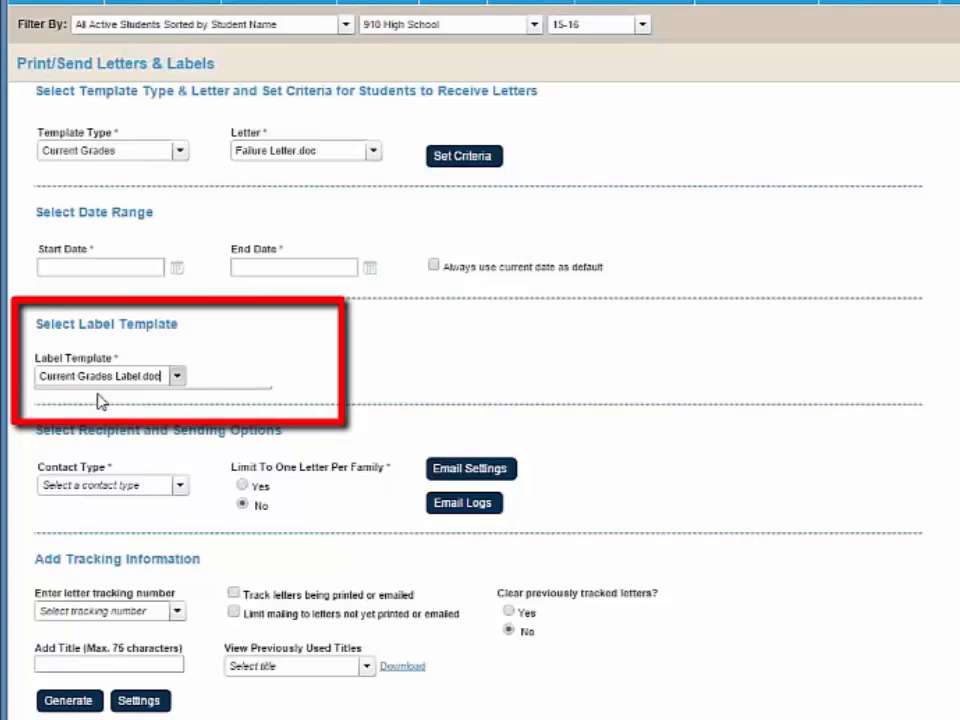
- Set the contact type for the letter recipients to Mailing Flag
{"action": "left_click", "coordinate": [122, 492]}
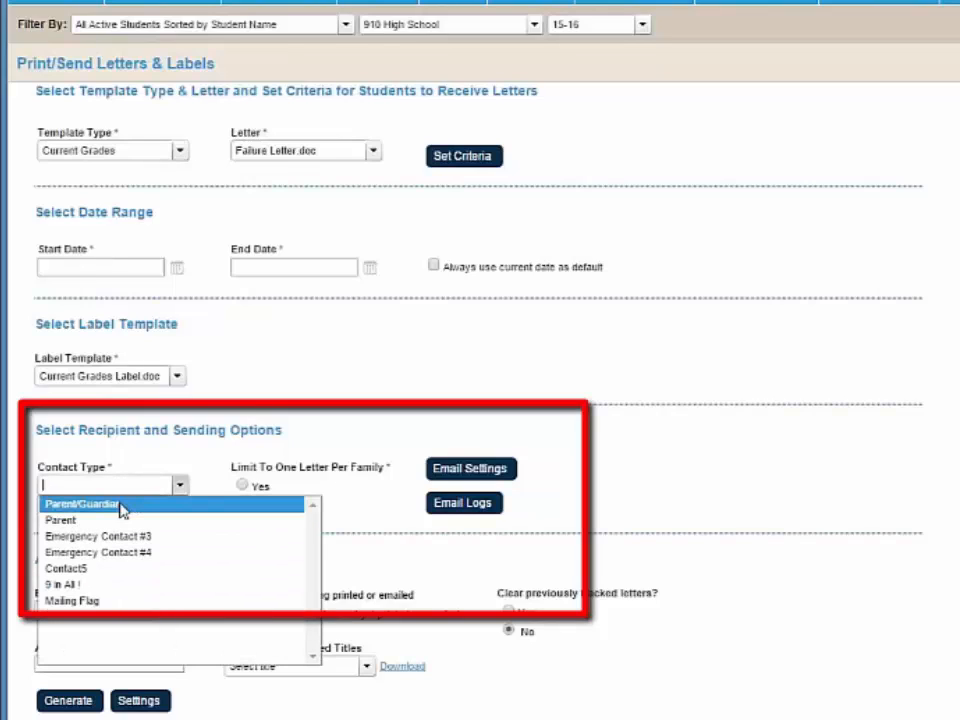
{"action": "left_click", "coordinate": [122, 601]}
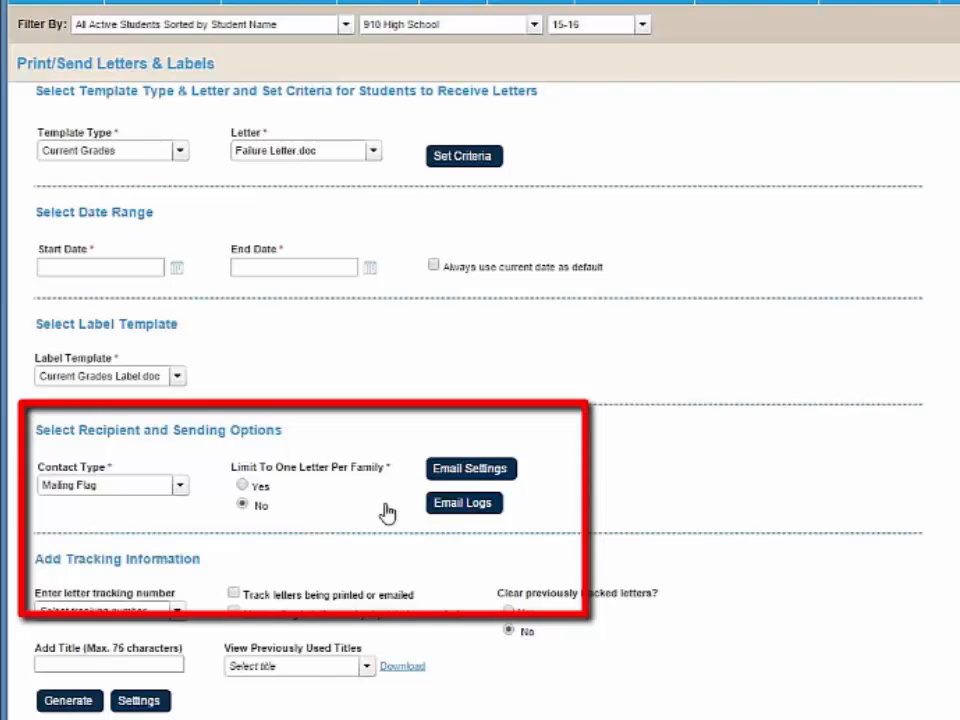
{"action": "left_click", "coordinate": [456, 473]}
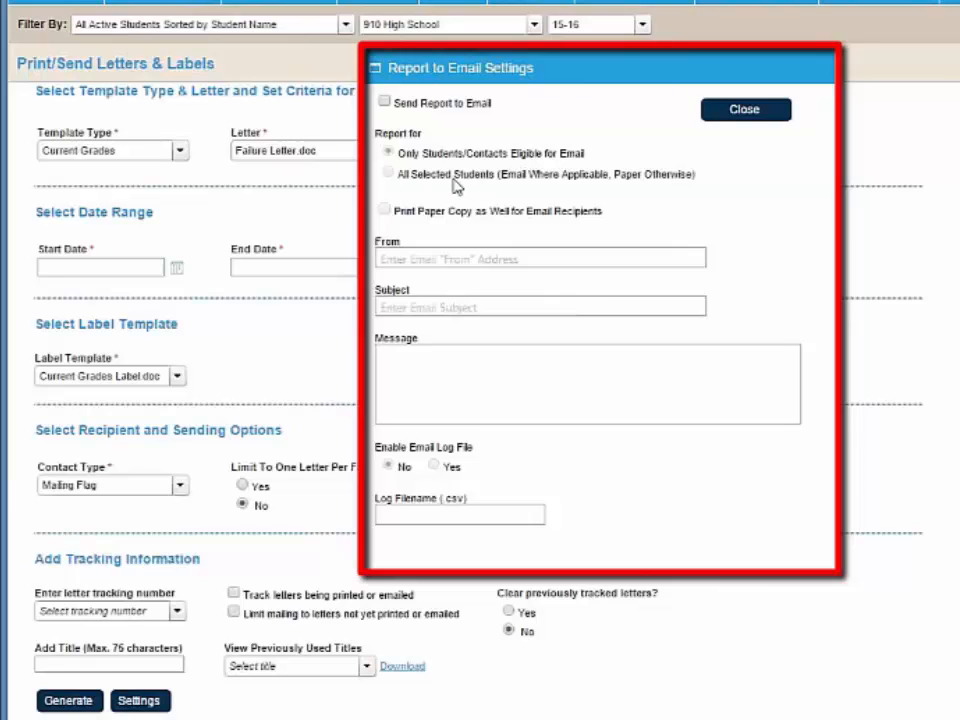
{"action": "left_click", "coordinate": [385, 102]}
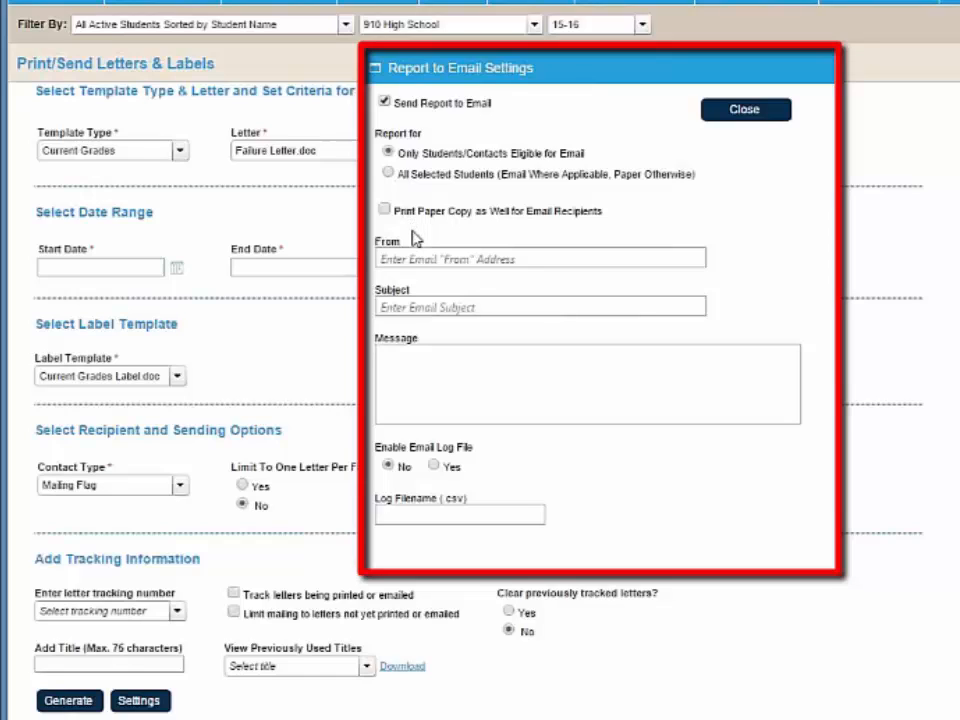
{"action": "left_click", "coordinate": [421, 267]}
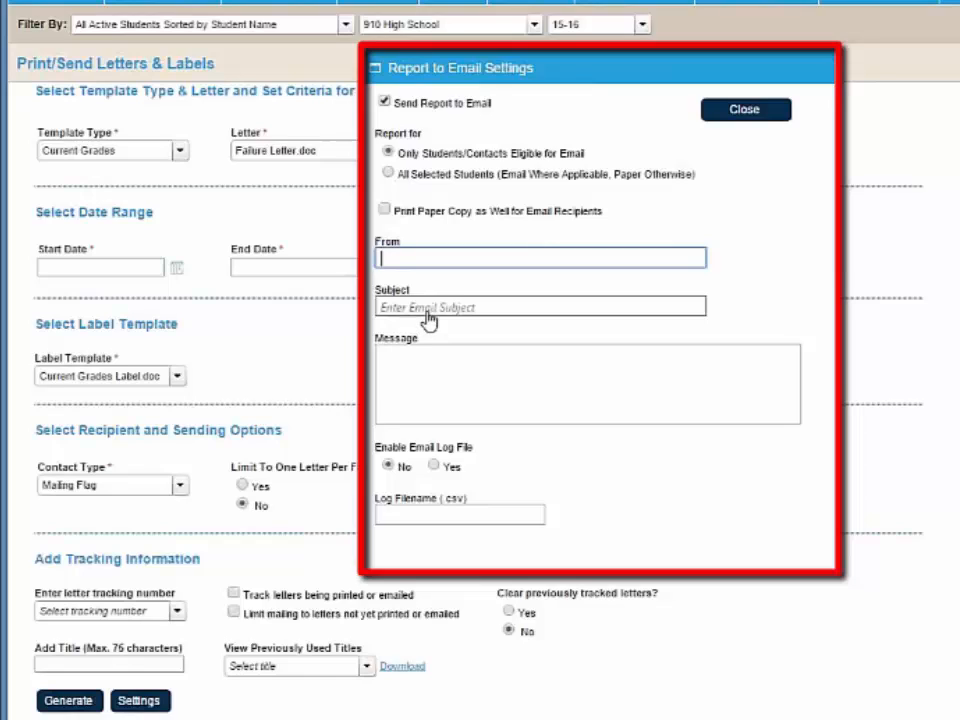
{"action": "left_click", "coordinate": [436, 378]}
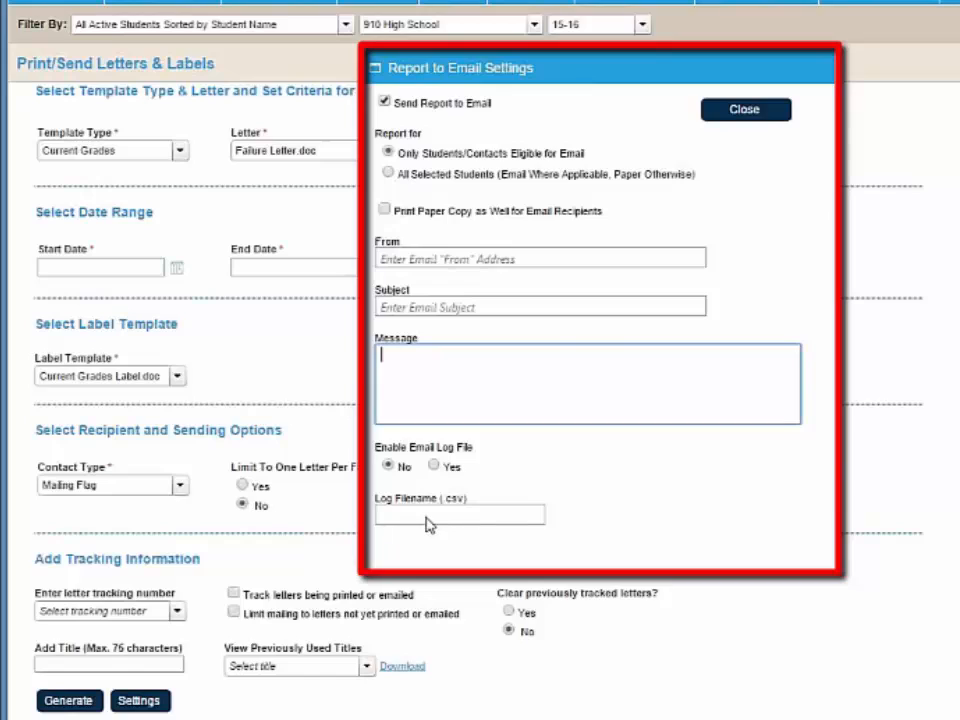
{"action": "mouse_move", "coordinate": [428, 524]}
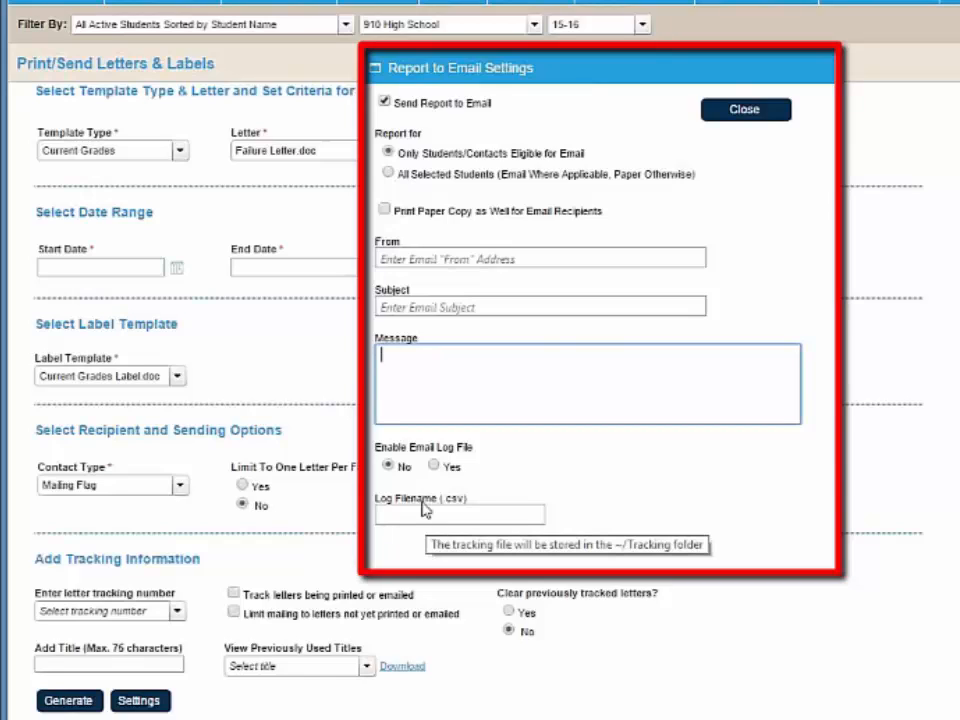
{"action": "left_click", "coordinate": [384, 101]}
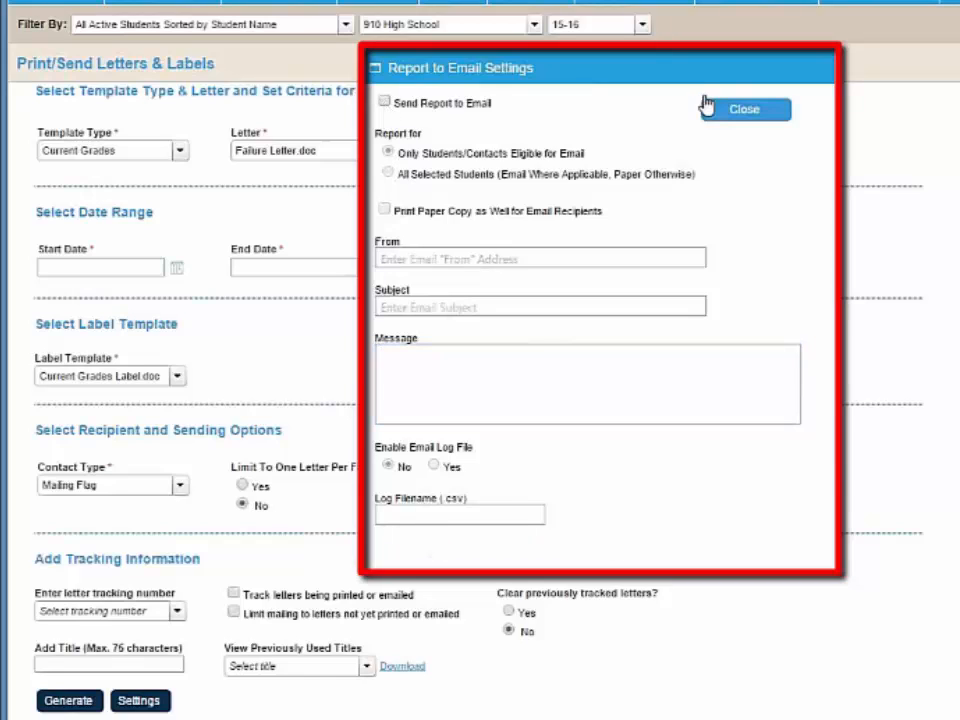
{"action": "left_click", "coordinate": [718, 118]}
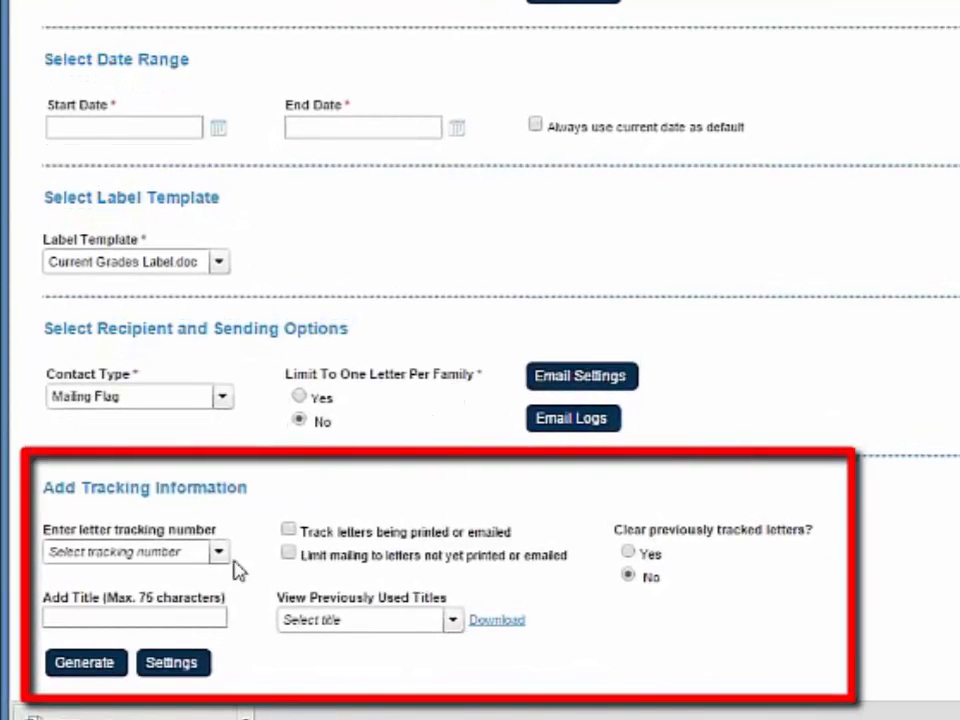
- Set the letter tracking number to 2 and enable tracking of letters being printed or emailed
{"action": "left_click", "coordinate": [179, 557]}
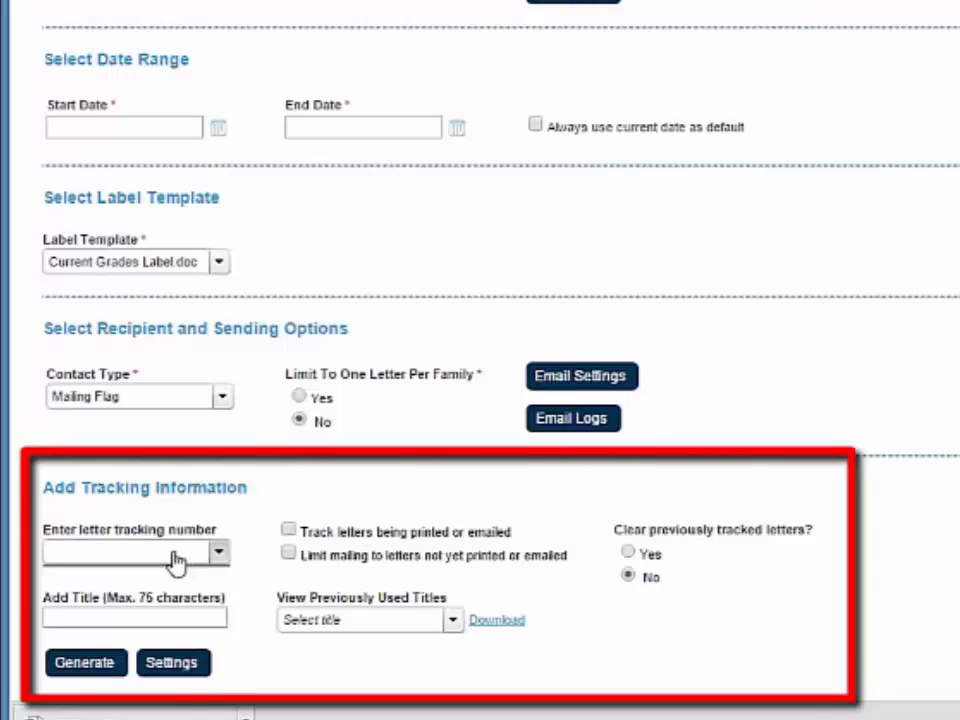
{"action": "type", "text": "2"}
{"action": "left_click", "coordinate": [347, 542]}
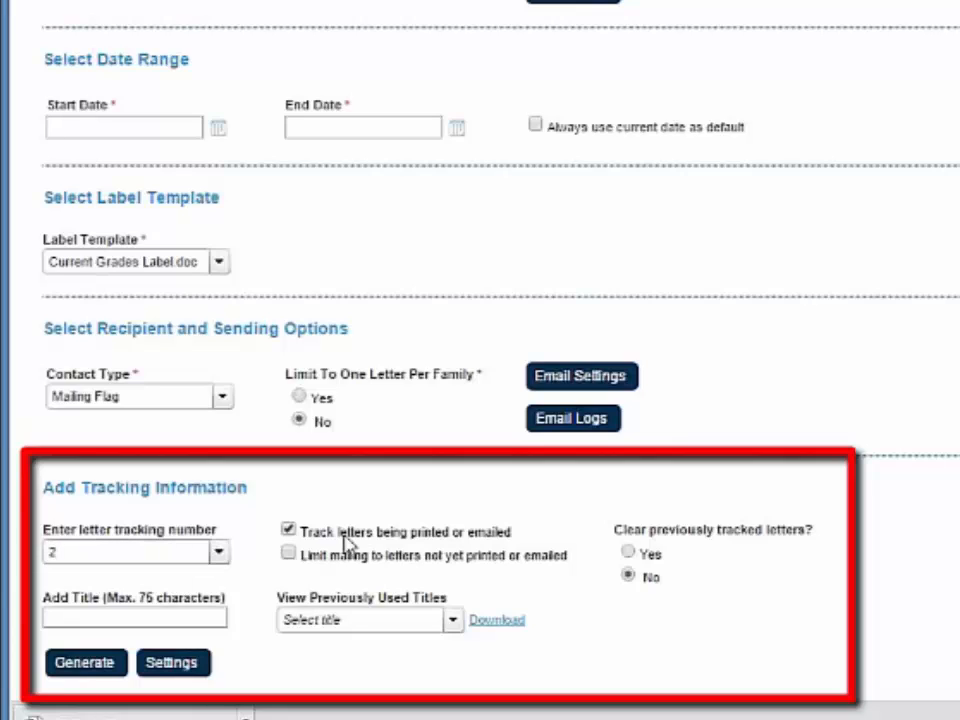
{"action": "left_click", "coordinate": [347, 542]}
{"action": "left_click", "coordinate": [289, 532]}
- Title the letters Q2 Failures and save the current options to the Q2 Failures setting
{"action": "left_click", "coordinate": [105, 622]}
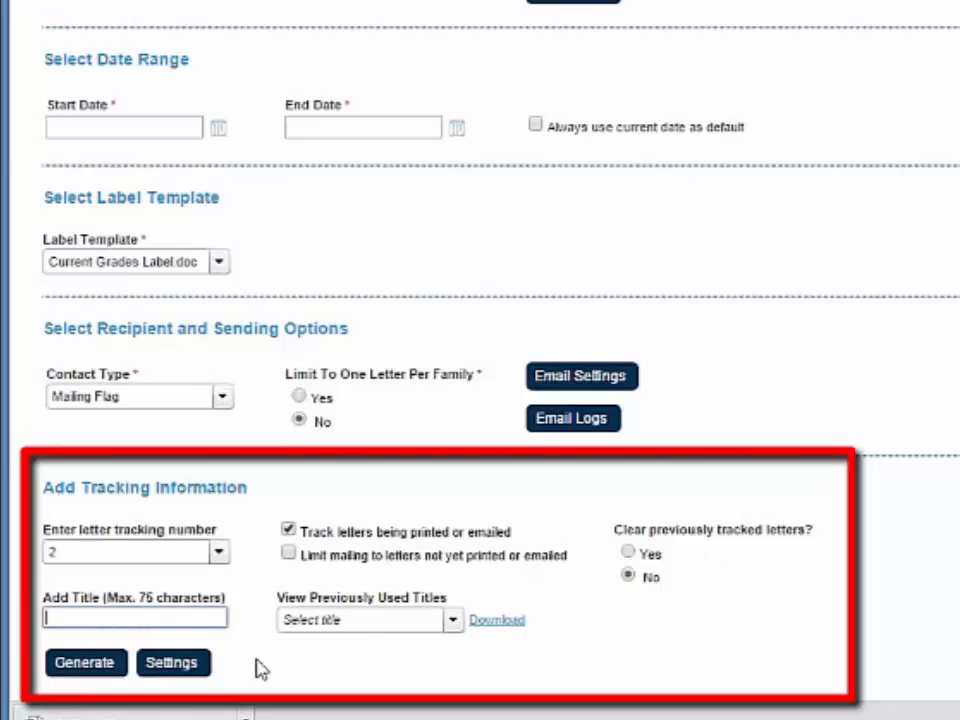
{"action": "type", "text": "Q2 Fallures"}
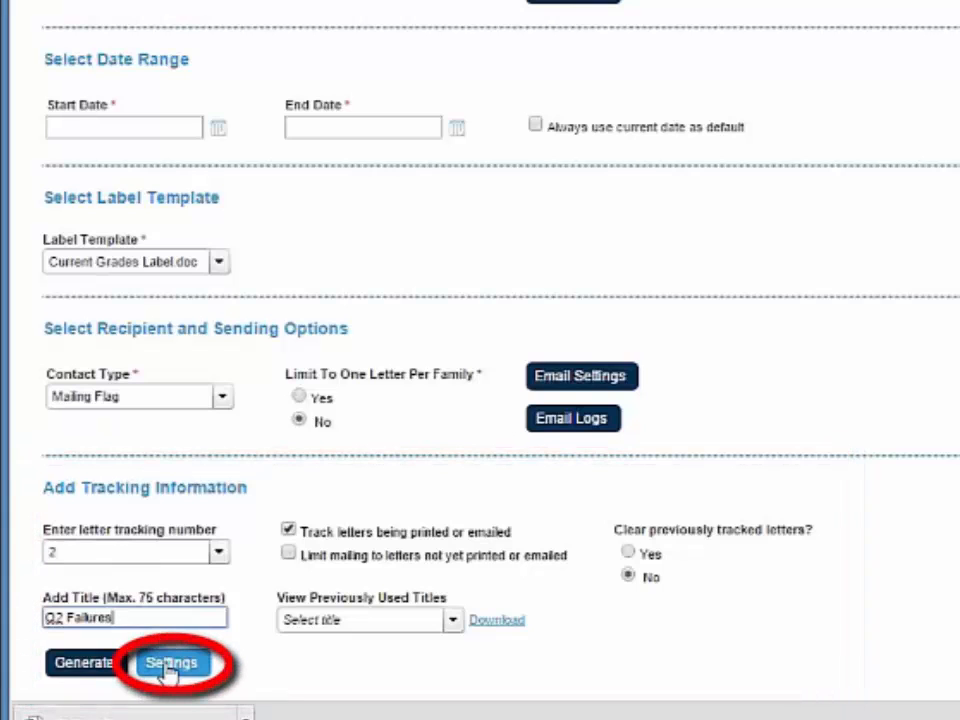
{"action": "left_click", "coordinate": [168, 668]}
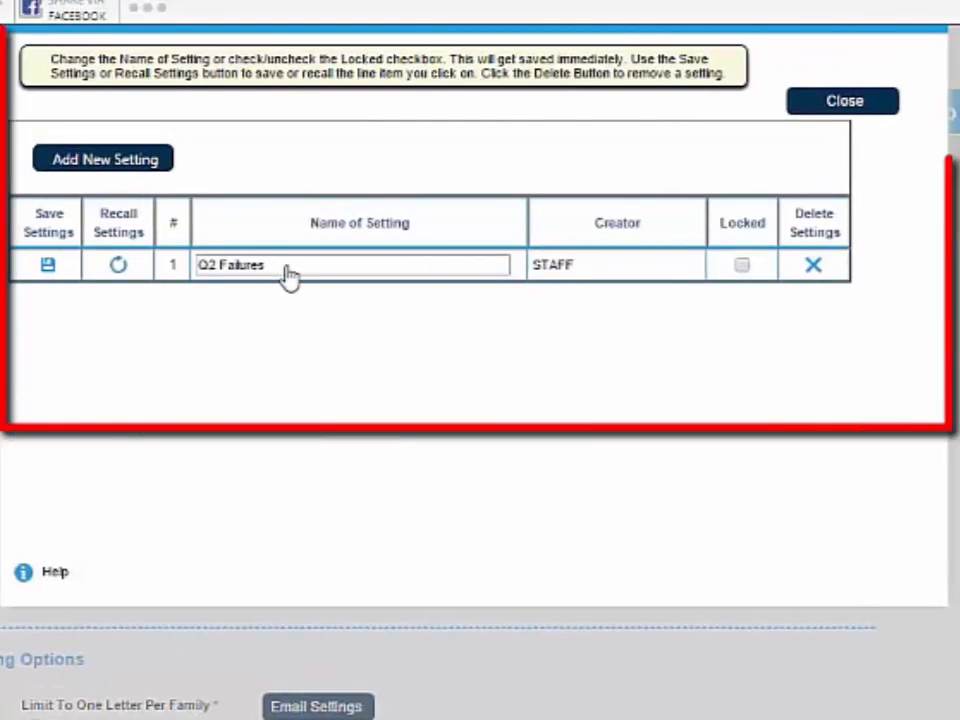
{"action": "left_click", "coordinate": [51, 266]}
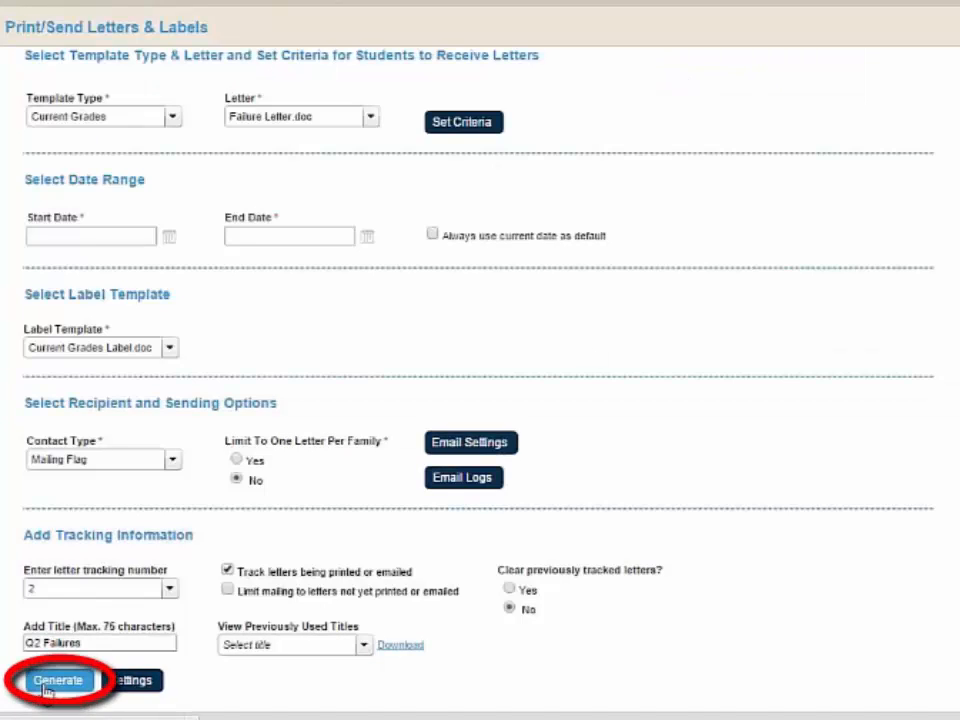
- Generate the failure letters and examine the first few letters in the PDF preview
{"action": "left_click", "coordinate": [57, 681]}
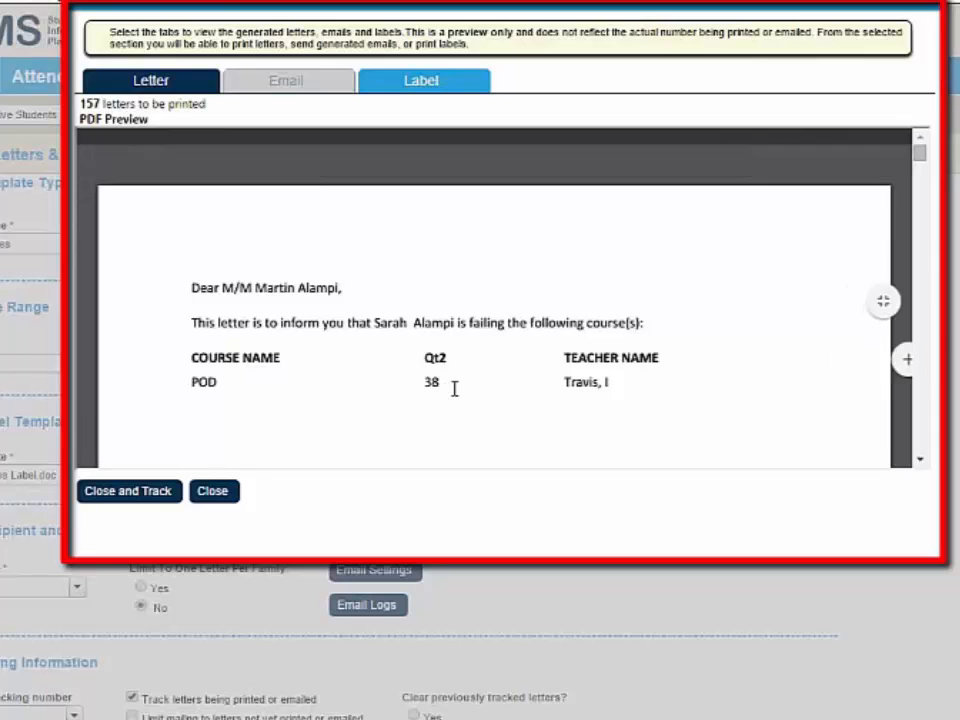
{"action": "scroll", "coordinate": [436, 352], "scroll_direction": "down", "scroll_amount": 5}
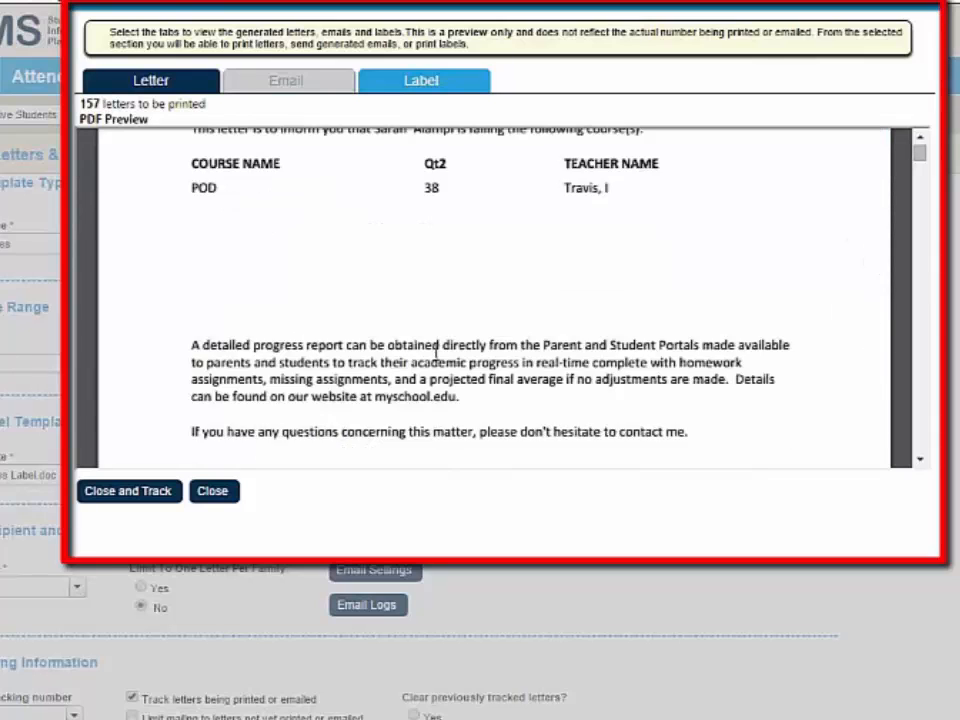
{"action": "scroll", "coordinate": [436, 352], "scroll_direction": "down", "scroll_amount": 10}
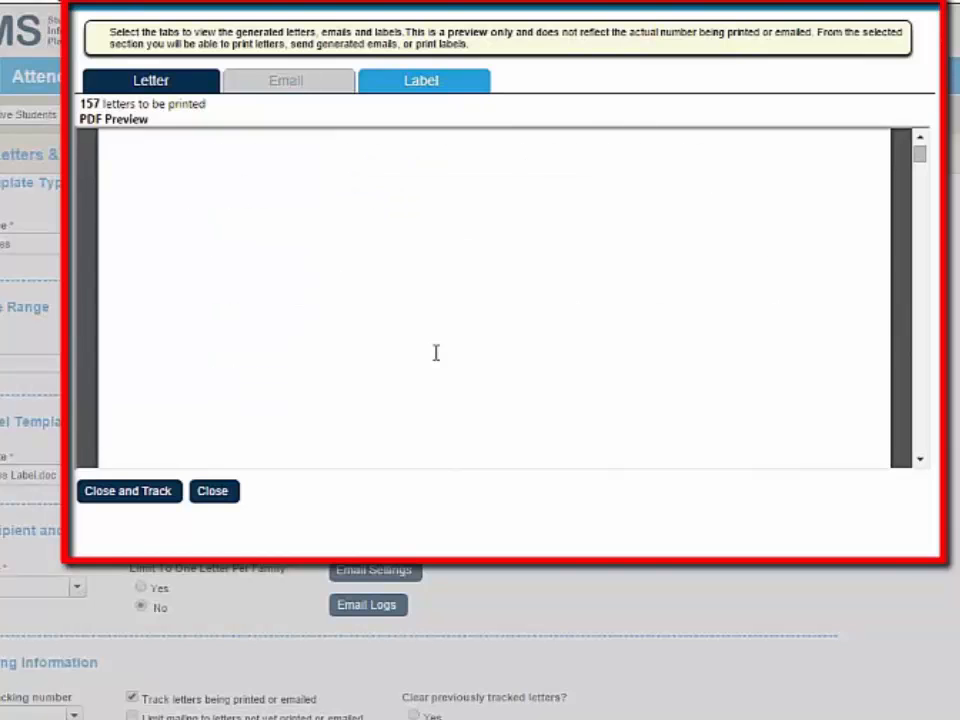
{"action": "scroll", "coordinate": [436, 352], "scroll_direction": "down", "scroll_amount": 1}
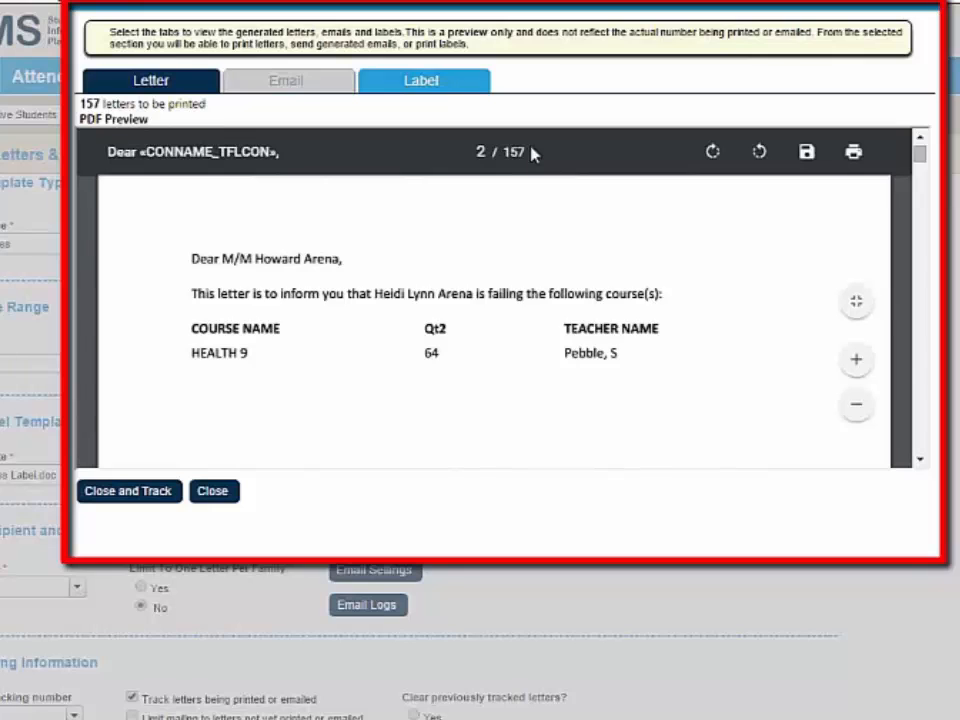
{"action": "scroll", "coordinate": [441, 341], "scroll_direction": "down", "scroll_amount": 5}
{"action": "scroll", "coordinate": [441, 341], "scroll_direction": "down", "scroll_amount": 10}
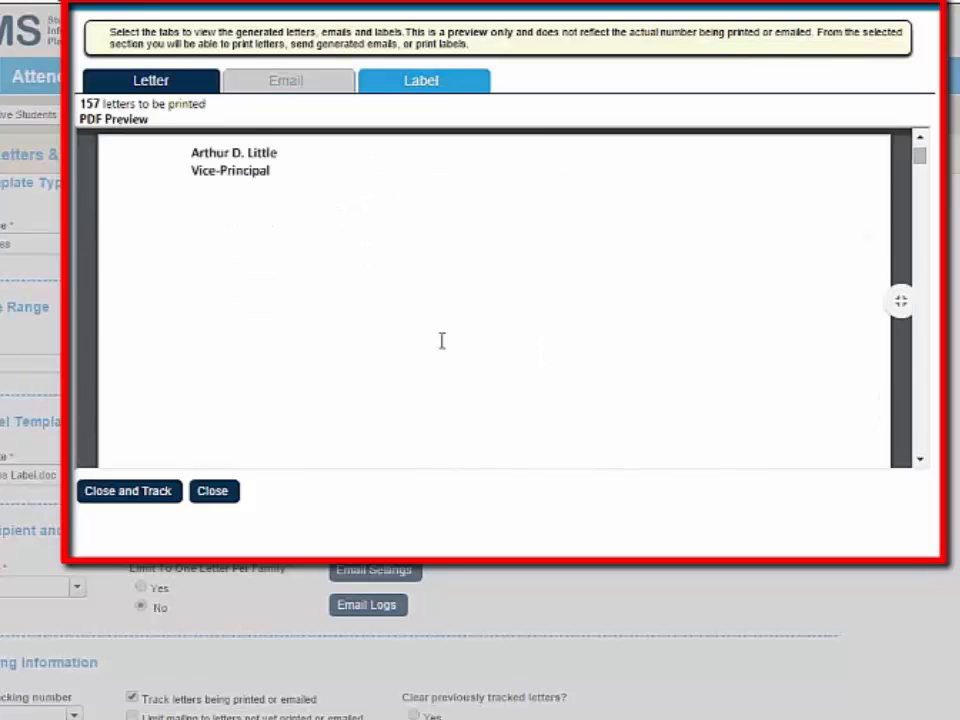
{"action": "scroll", "coordinate": [441, 341], "scroll_direction": "down", "scroll_amount": 15}
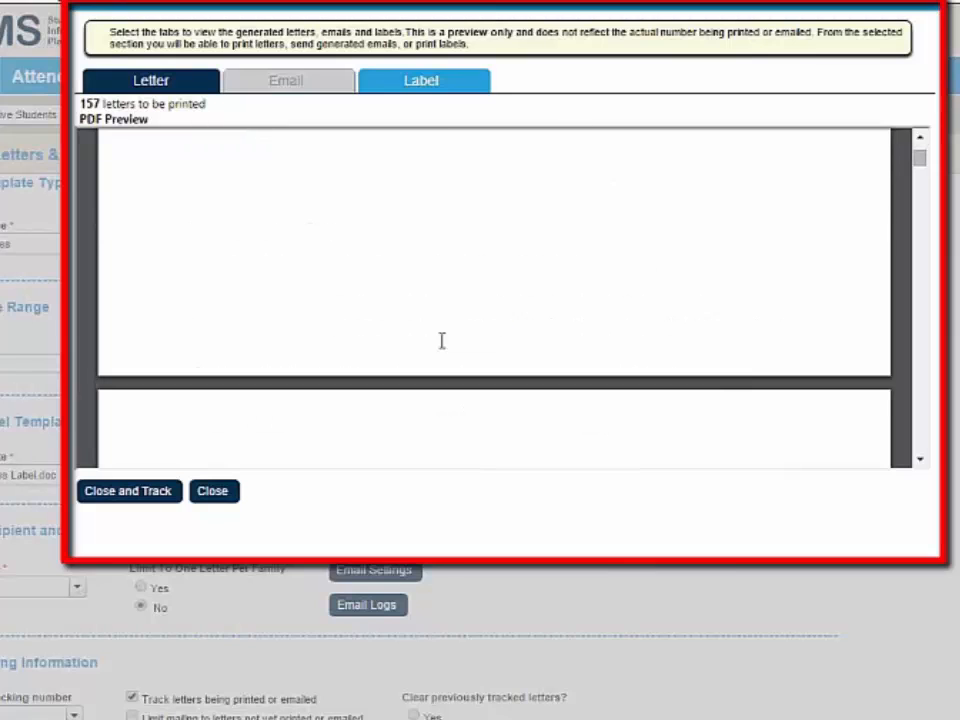
{"action": "scroll", "coordinate": [441, 341], "scroll_direction": "down", "scroll_amount": 6}
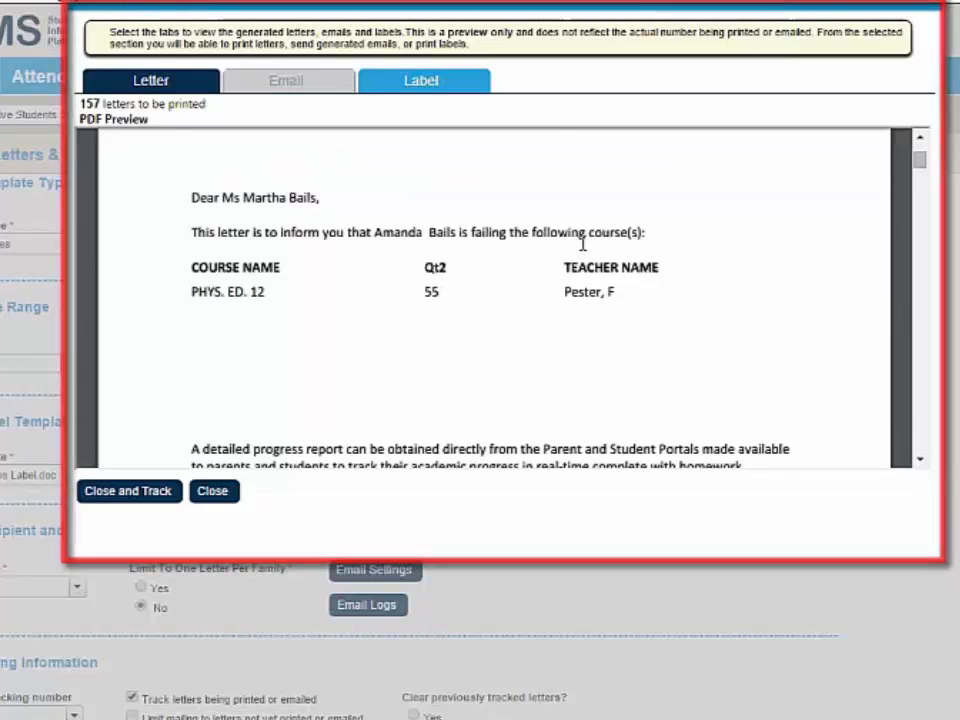
- Review the preview of the mailing labels and close the preview window
{"action": "left_click", "coordinate": [479, 88]}
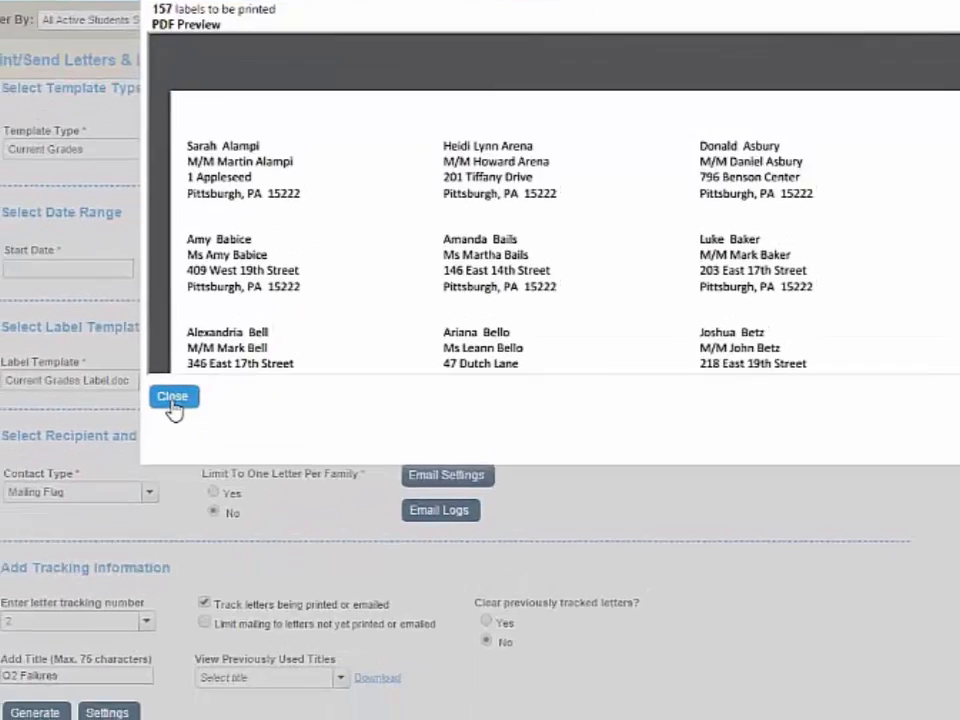
{"action": "left_click", "coordinate": [100, 491]}
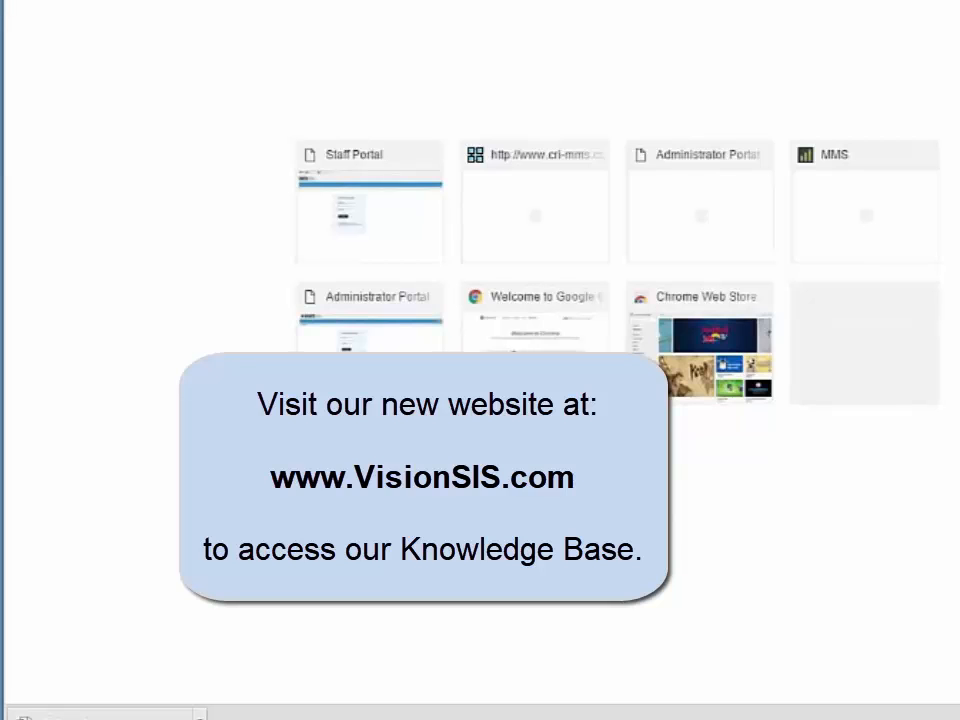
{"action": "key", "text": "Return"}
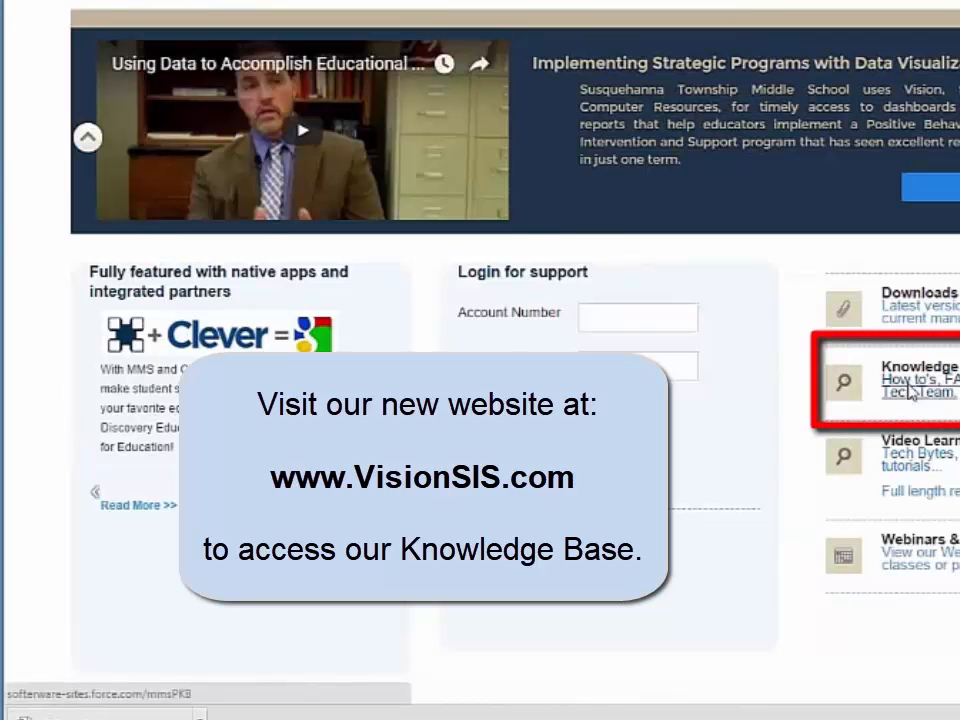
{"action": "left_click", "coordinate": [910, 393]}
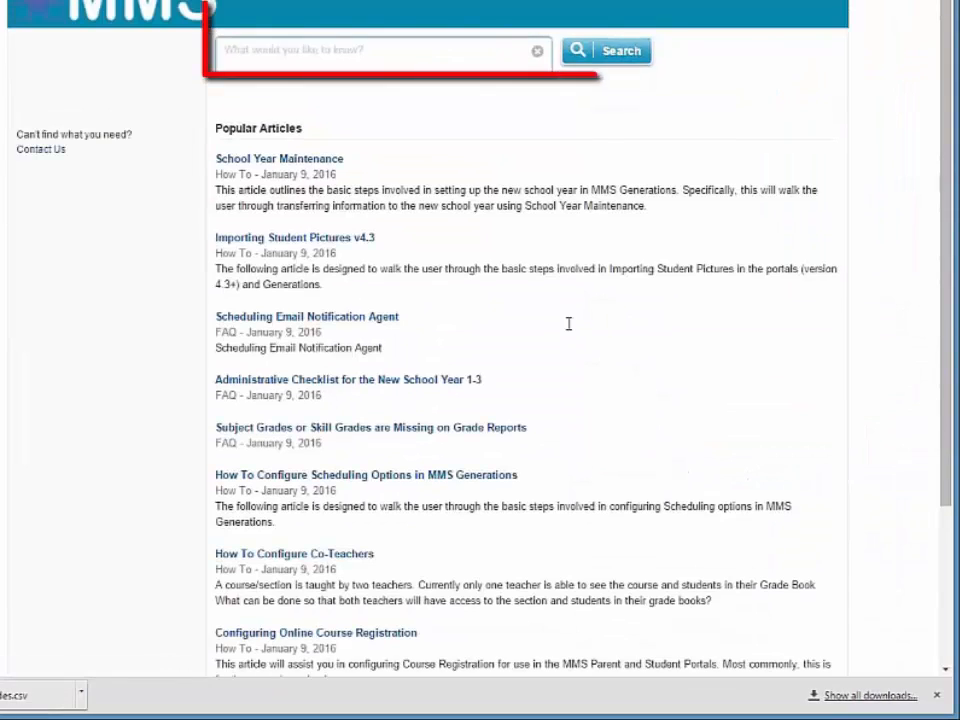
{"action": "left_click", "coordinate": [358, 54]}
{"action": "type", "text": "mail merge"}
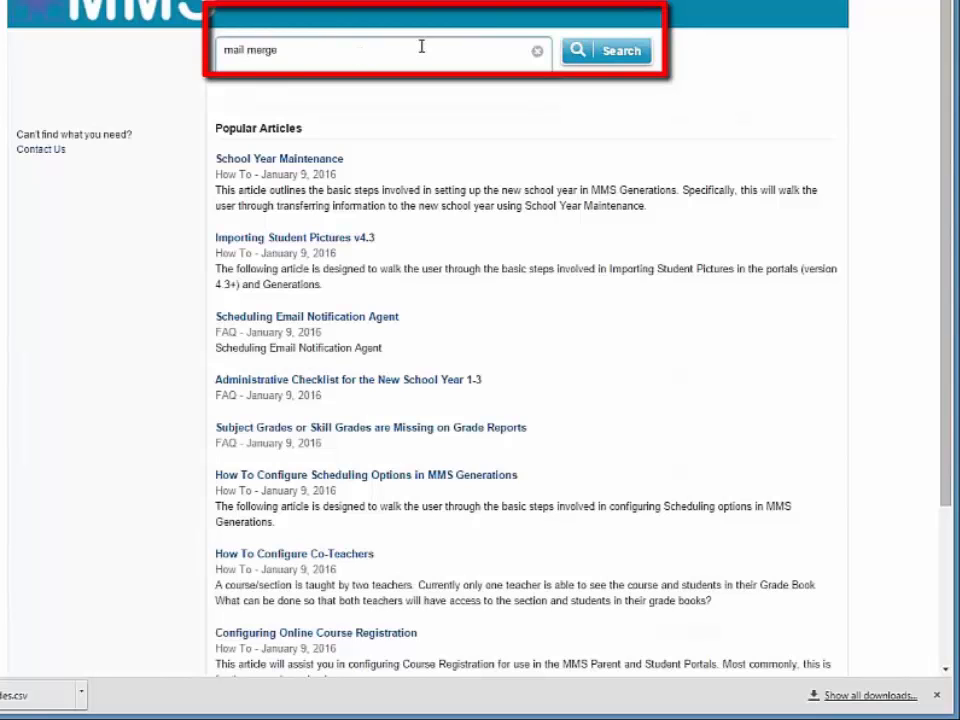
{"action": "left_click", "coordinate": [613, 51]}
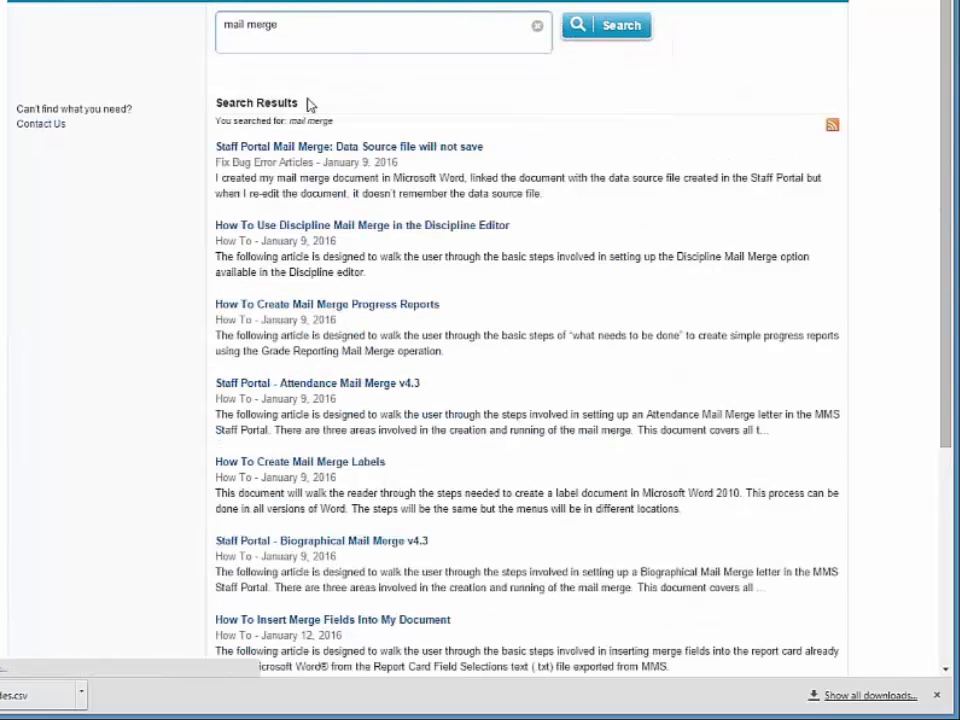